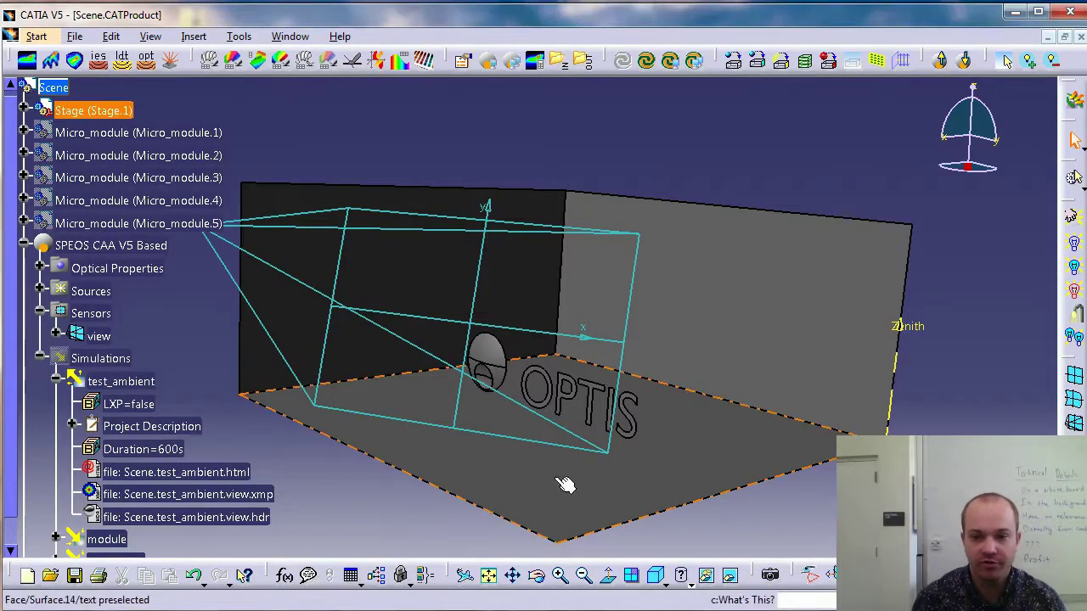
Review the view radiance sensor's definition with Automatic framing turned on, and close it without keeping changes.
middle_drag(563, 483, 475, 484)
double_click(401, 268)
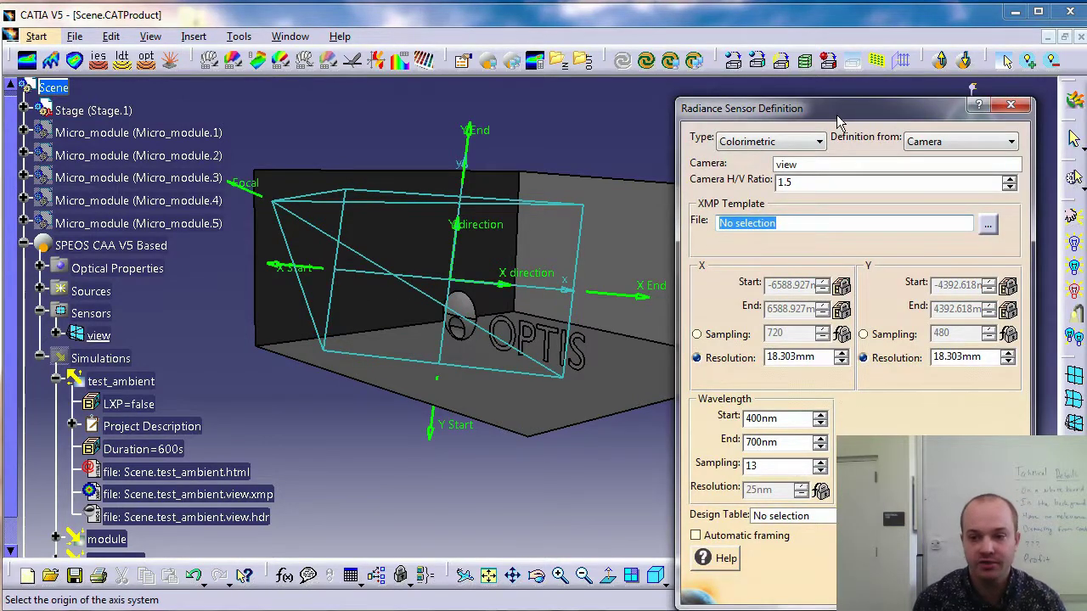
drag(838, 117, 966, 106)
click(824, 524)
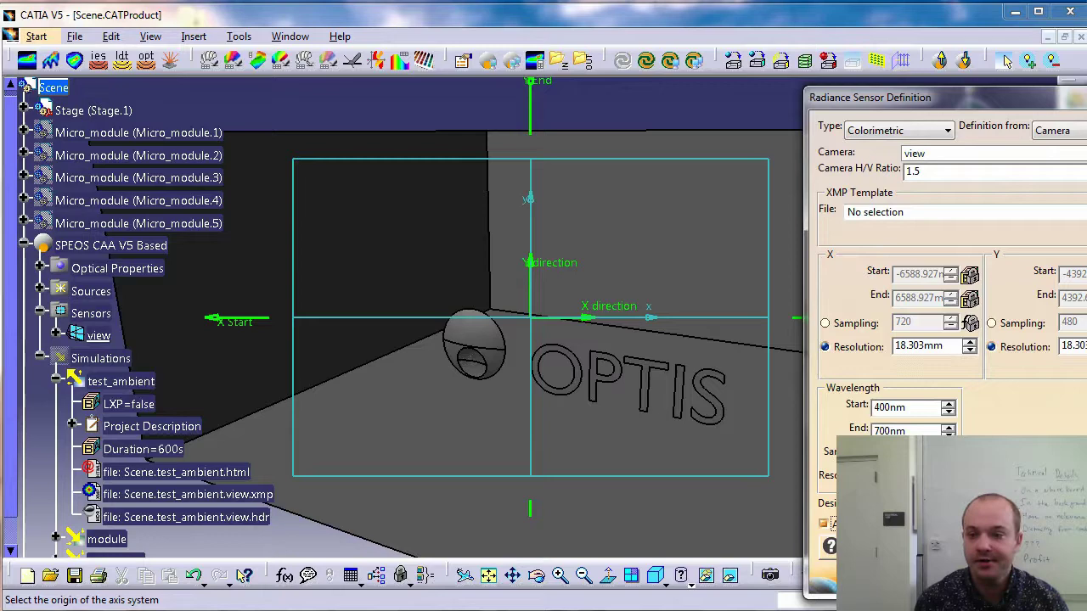
key(Escape)
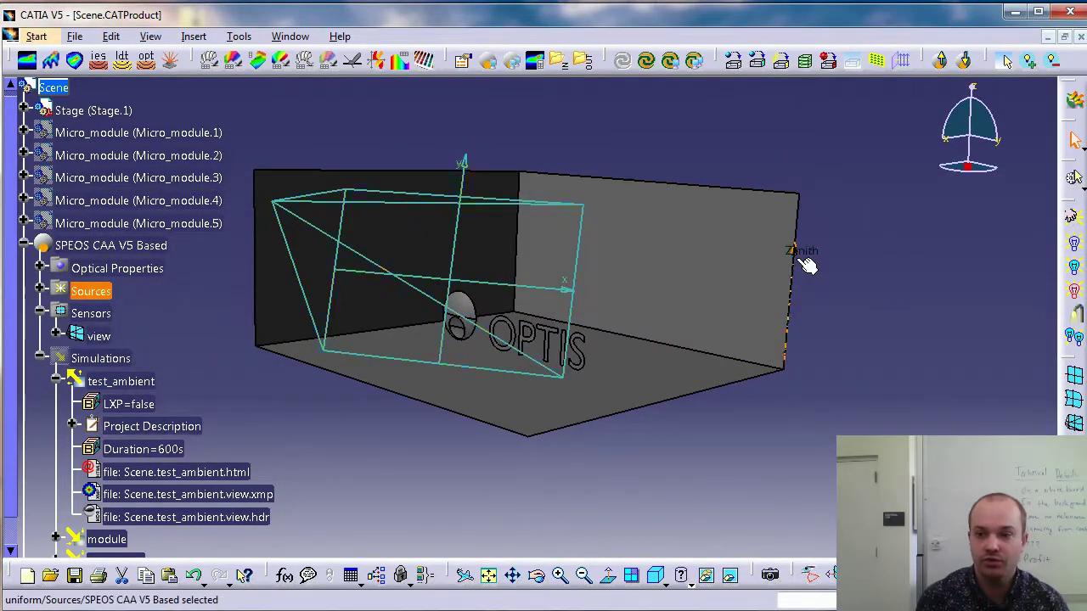
Check the definitions of the uniform ambient source and the test_ambient inverse simulation, leaving both unchanged.
double_click(799, 259)
click(1040, 509)
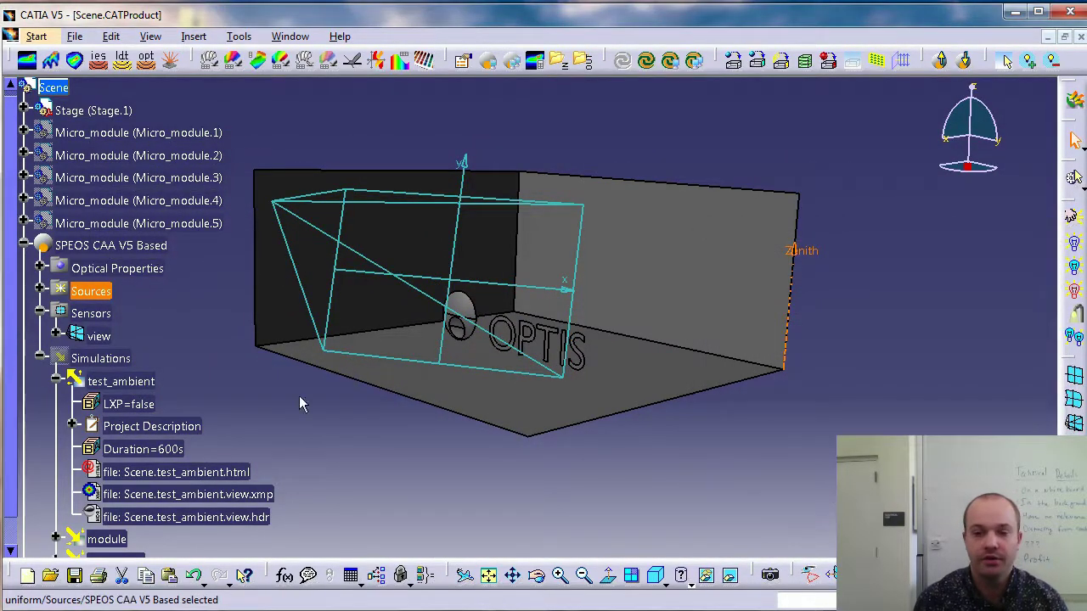
double_click(117, 383)
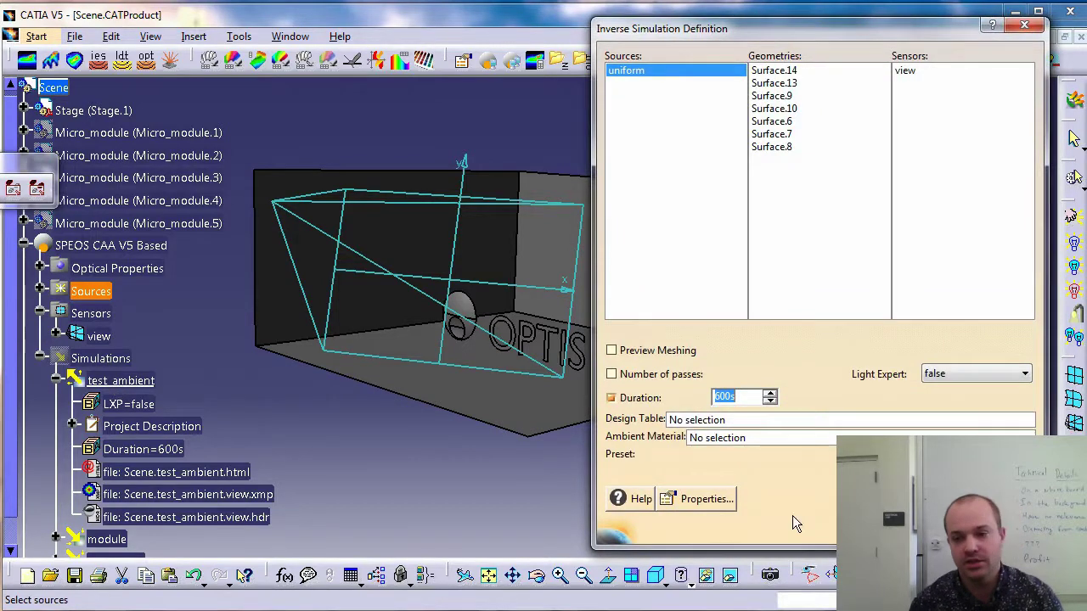
key(Escape)
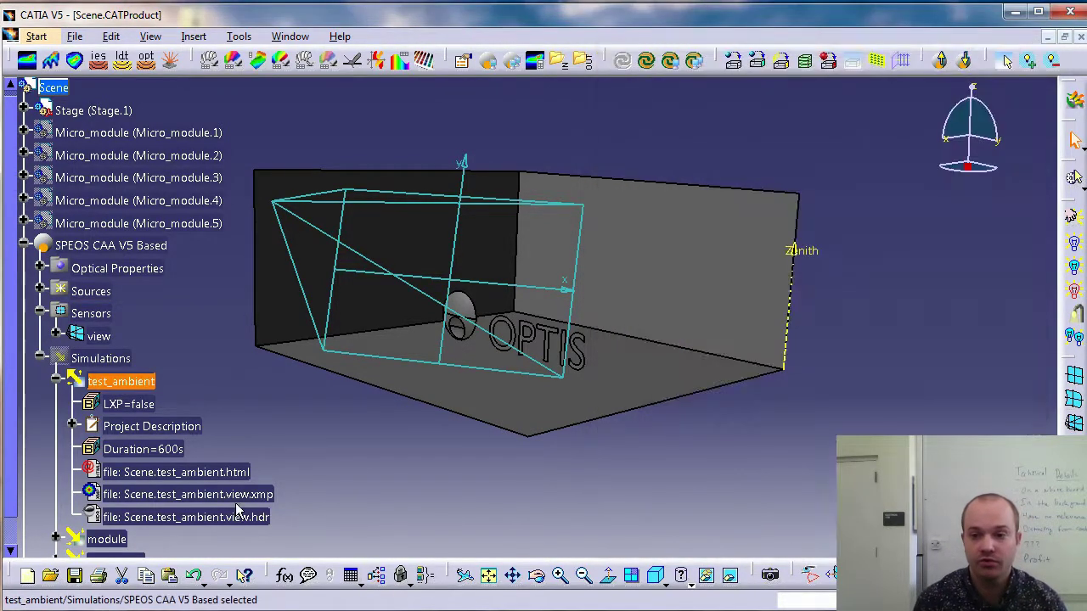
View the test_ambient spectral map result Scene.test_ambient.view.xmp.
double_click(238, 499)
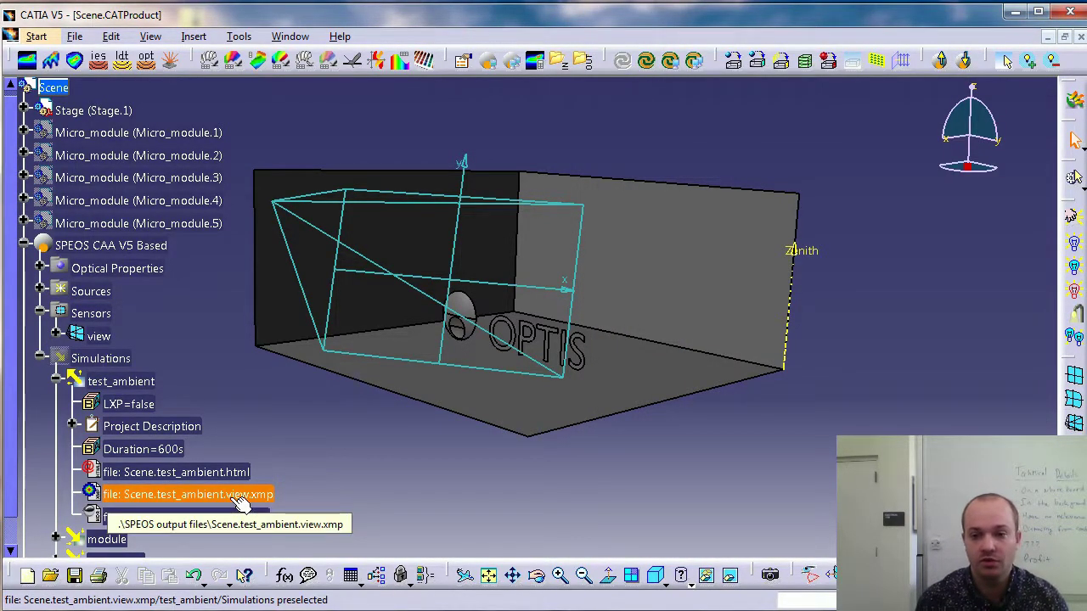
double_click(242, 503)
drag(416, 253, 766, 146)
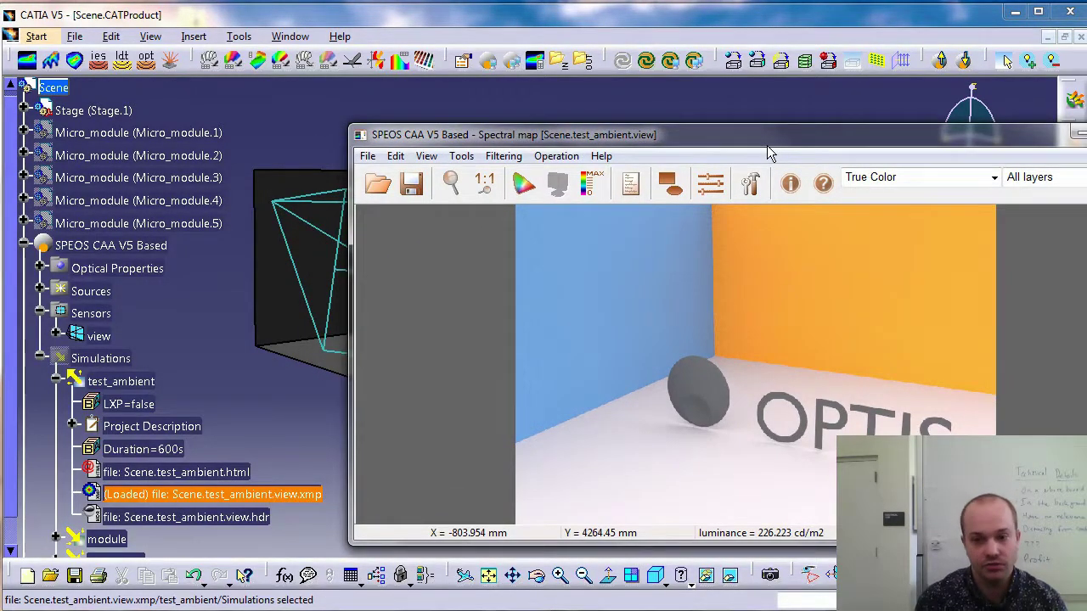
Open the Scene.test_ambient.html report, review its performance durations, computer details and error total, and close the report.
double_click(174, 480)
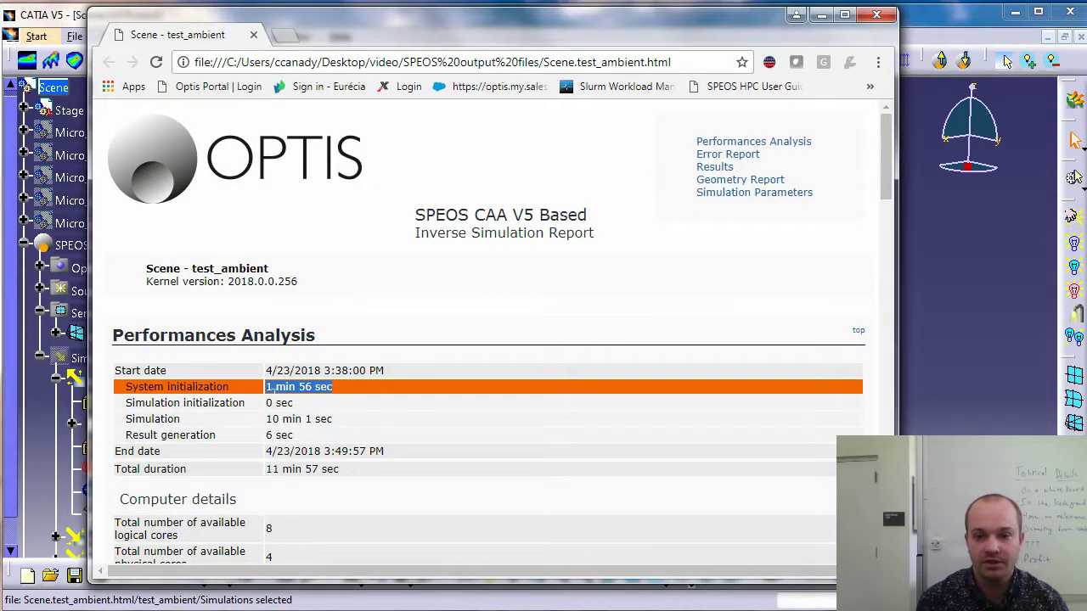
click(320, 420)
drag(273, 403, 266, 403)
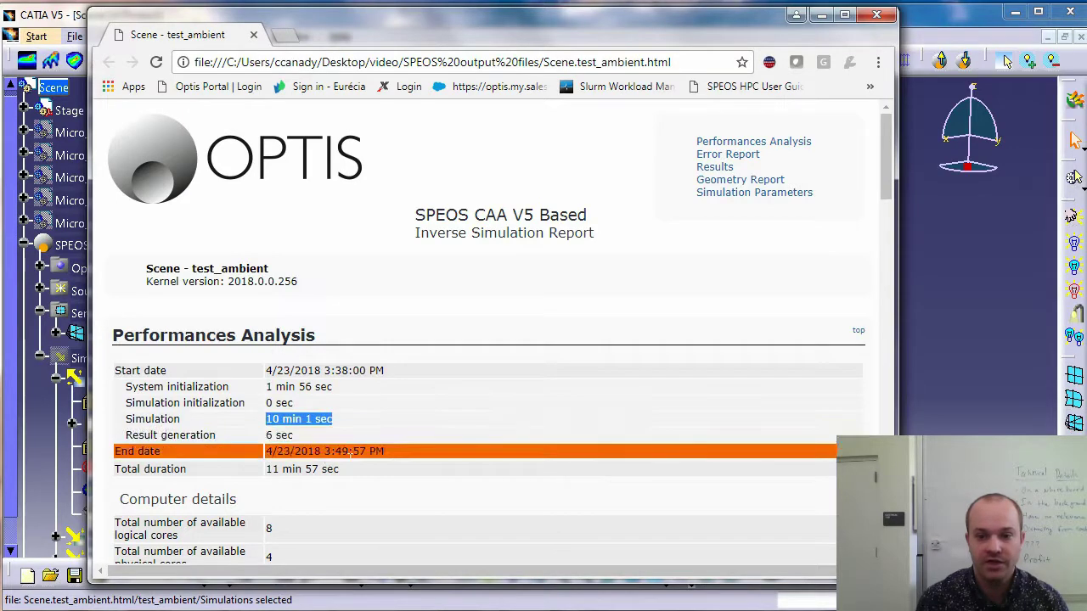
click(293, 497)
scroll(297, 494, down, 3)
scroll(299, 500, down, 1)
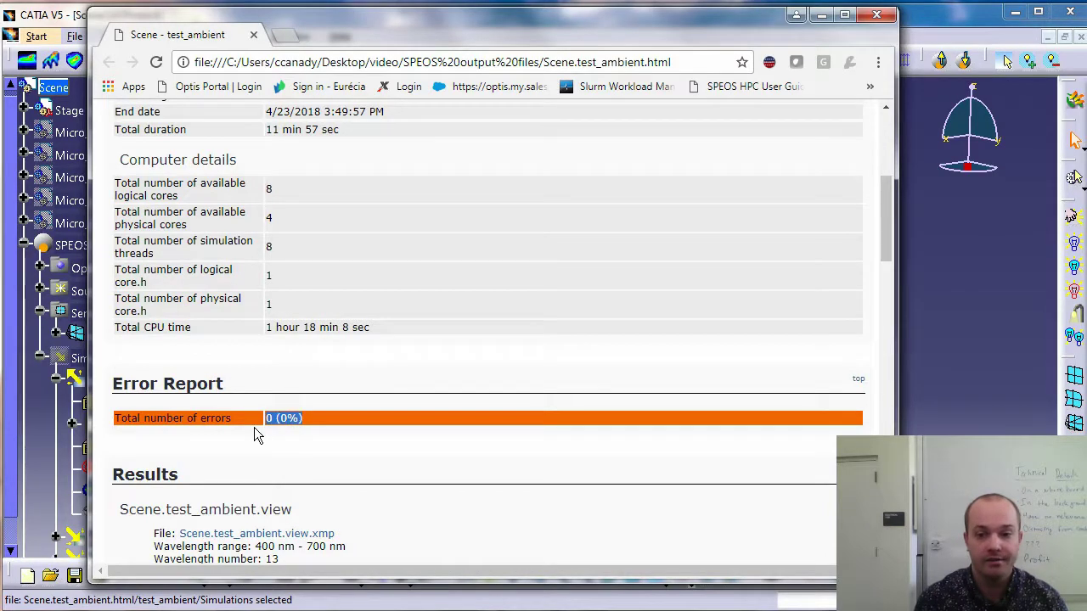
click(285, 460)
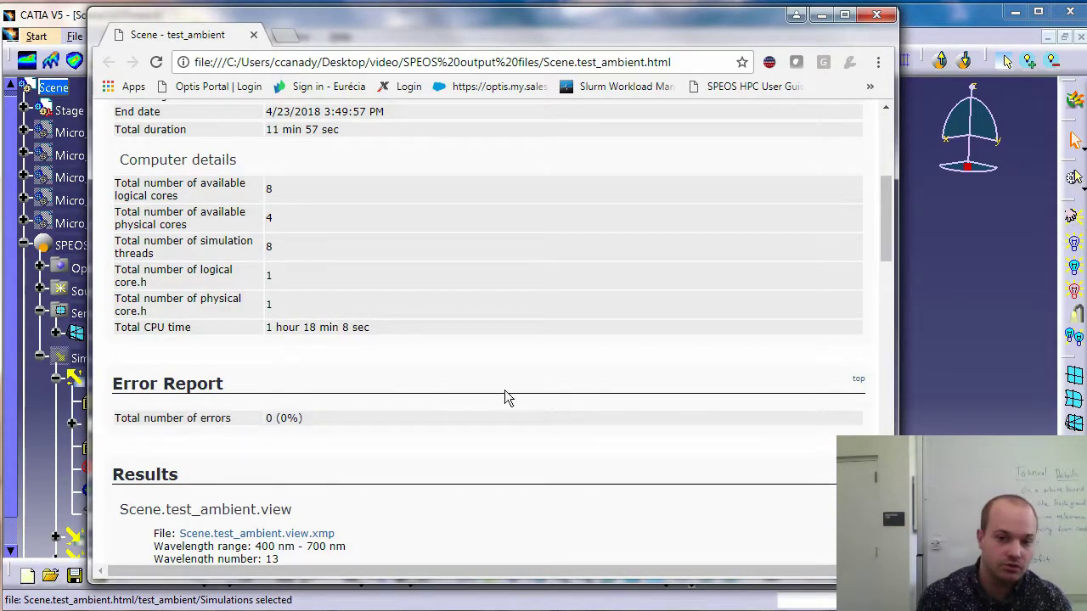
click(875, 24)
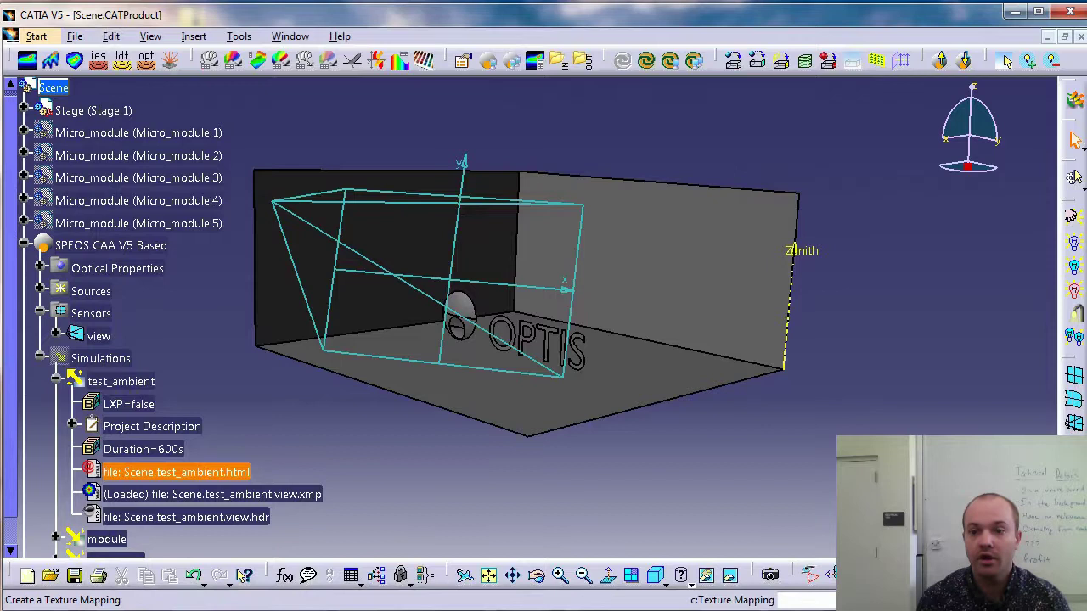
Collapse the test_ambient simulation's branch and hide the uniform ambient source with its Zenith axis.
click(155, 335)
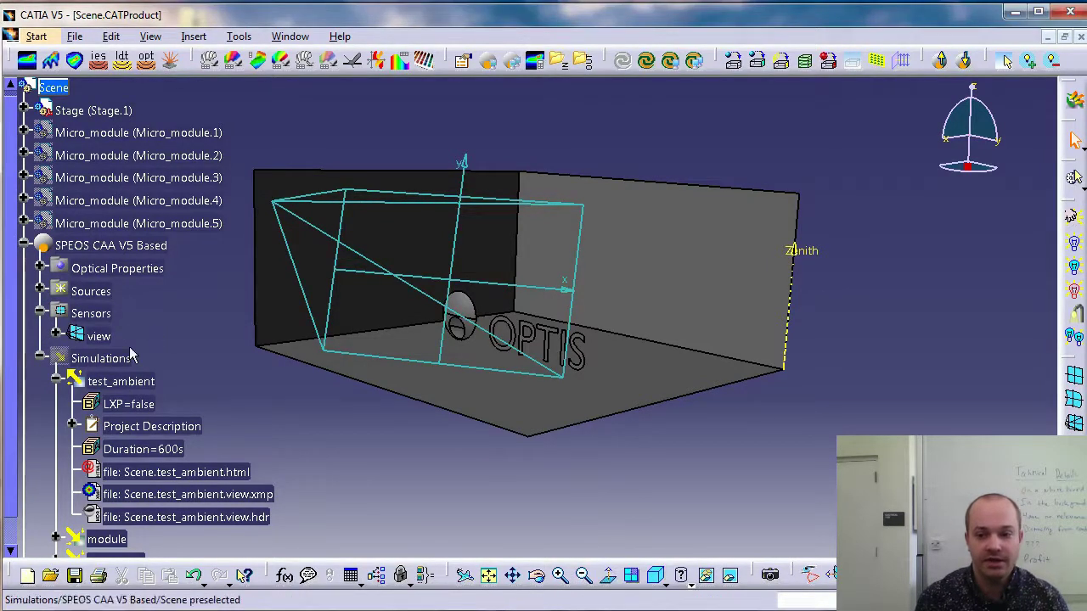
click(58, 380)
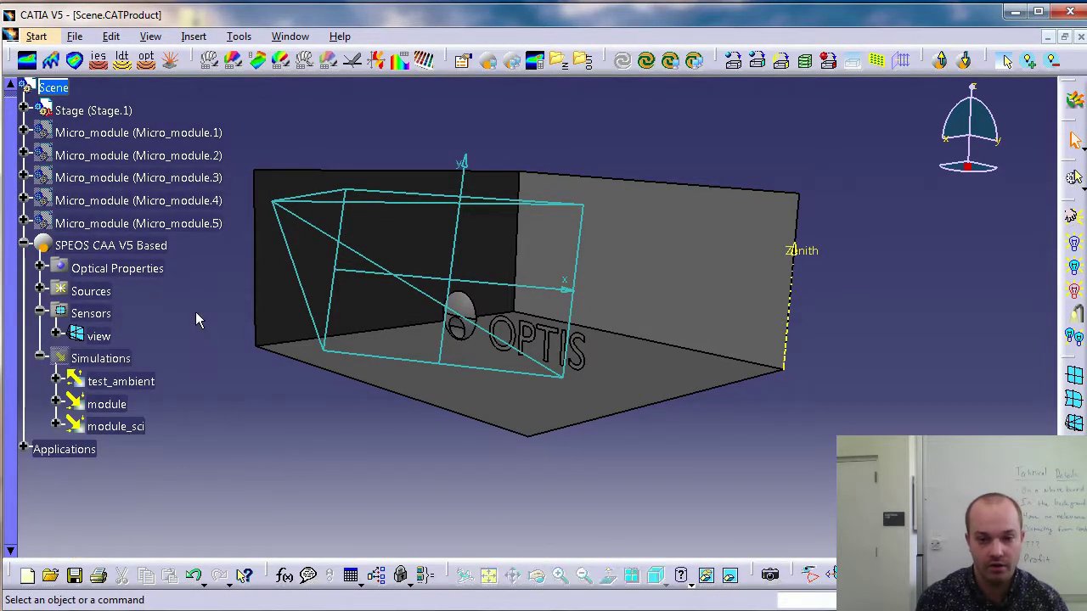
right_click(806, 255)
click(836, 303)
click(622, 228)
Show the hidden components Micro_module.1 through Micro_module.5 in the scene.
click(170, 133)
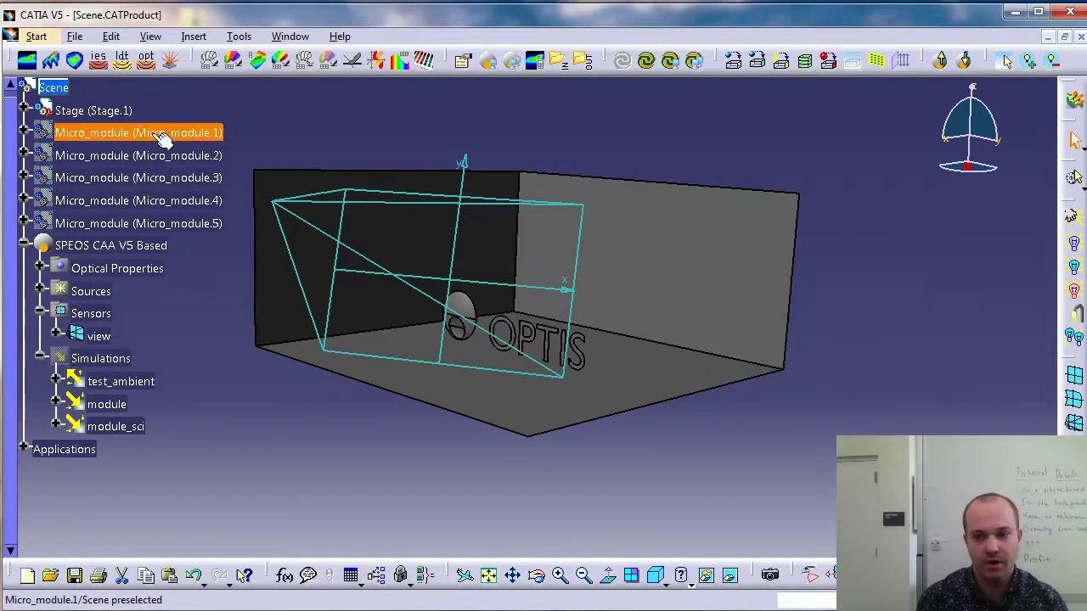
shift+click(133, 222)
right_click(127, 222)
click(172, 272)
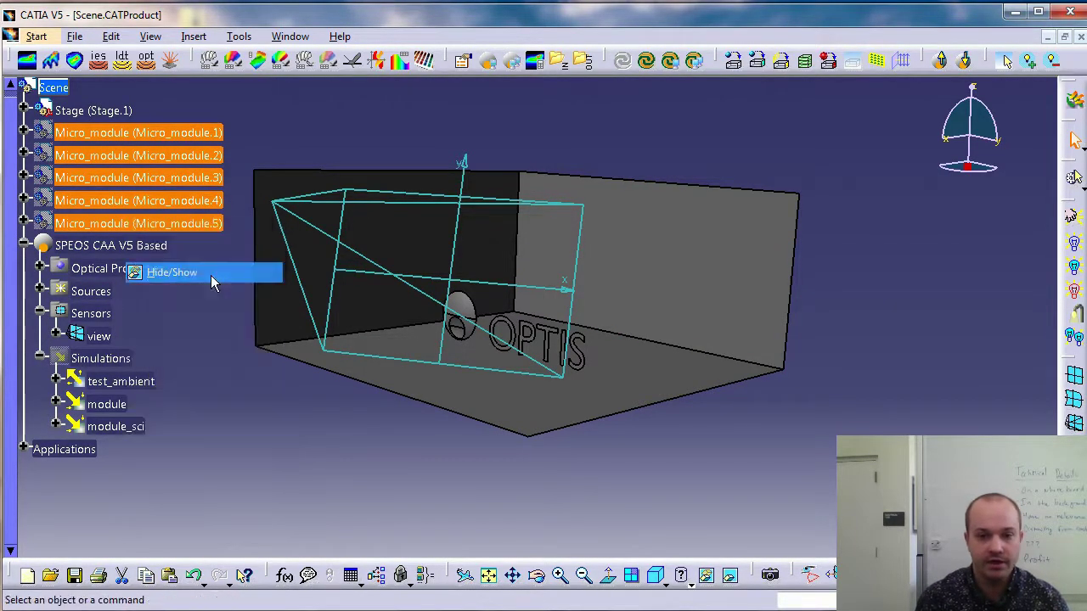
Examine the individual light modules and their coloured source rays above the stage.
click(450, 321)
middle_drag(450, 321, 671, 417)
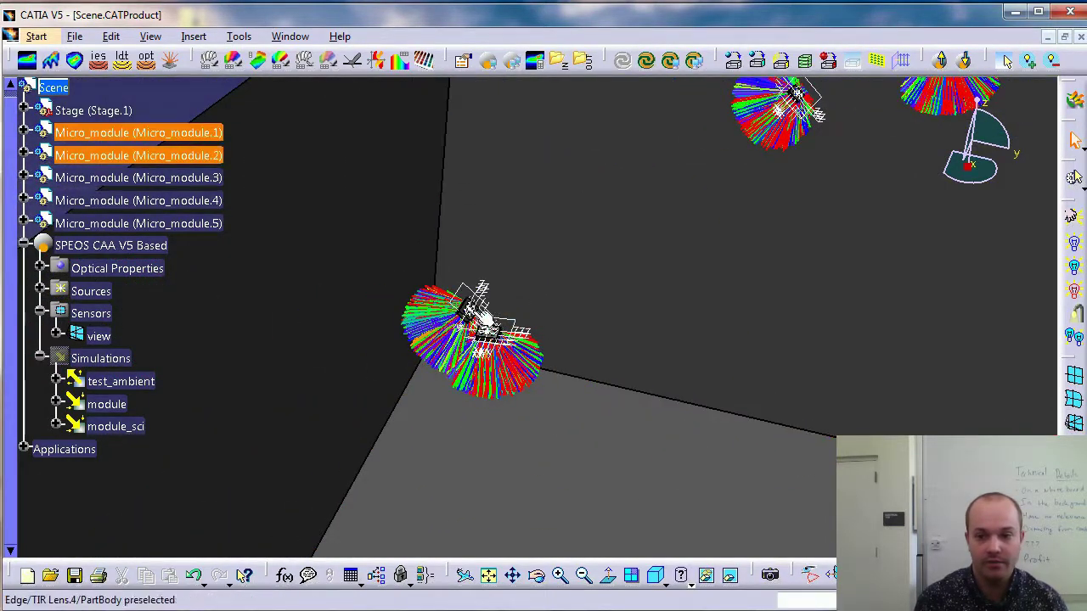
click(477, 315)
middle_drag(772, 230, 448, 406)
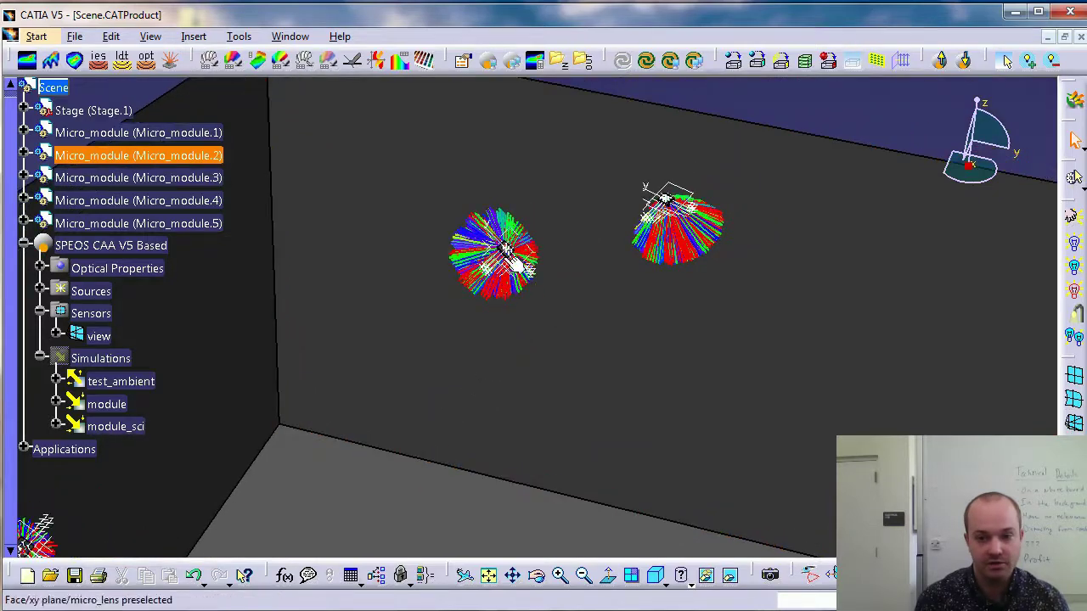
click(507, 255)
click(684, 213)
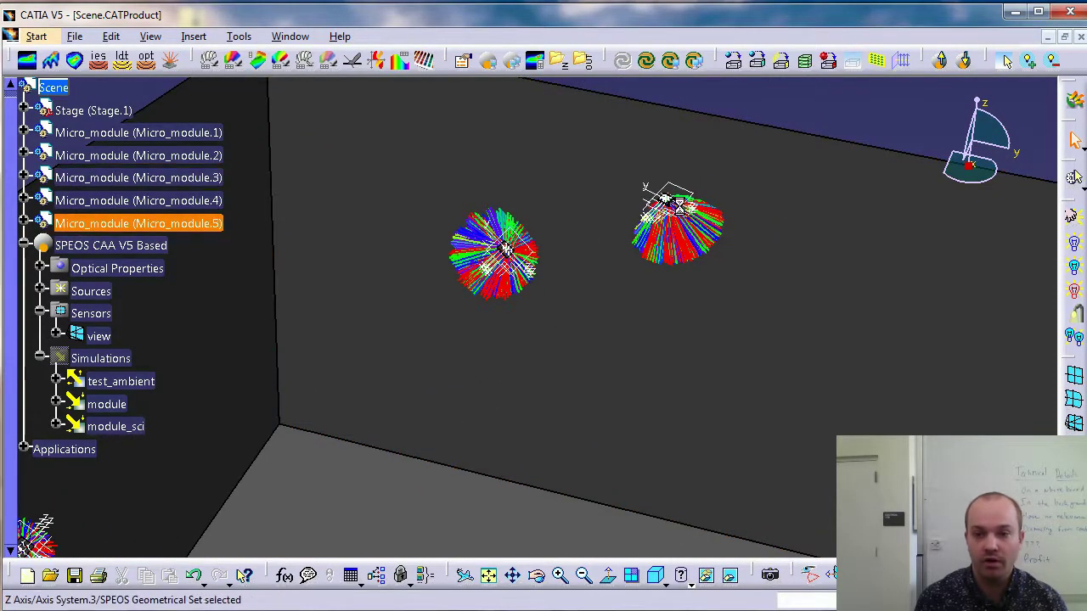
ctrl+click(558, 383)
middle_drag(558, 382, 521, 370)
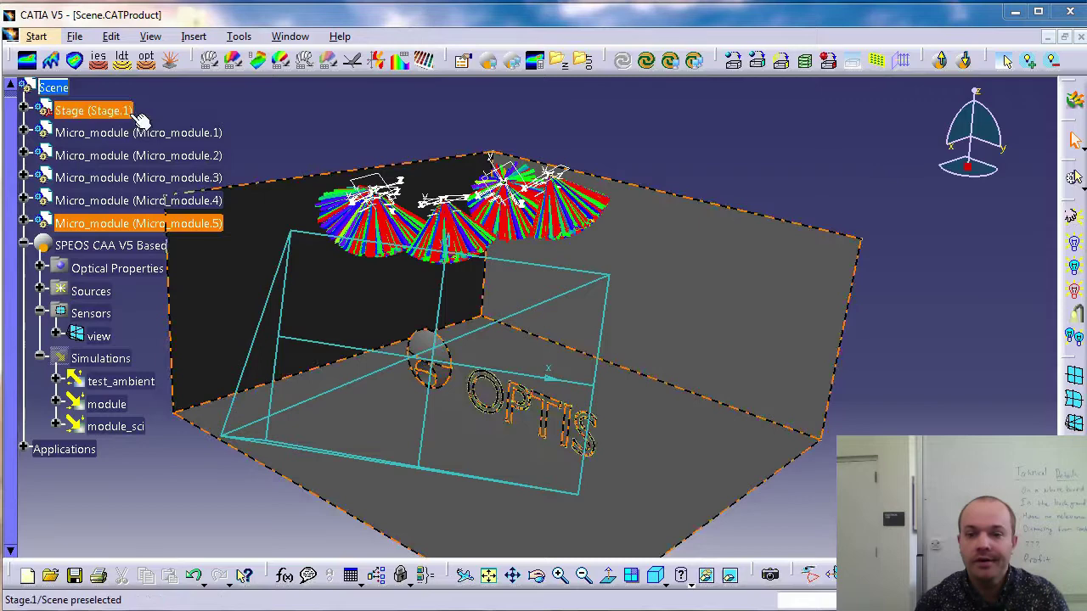
Open the Micro_module.1 component in its own window.
click(93, 134)
right_click(98, 132)
mouse_move(177, 373)
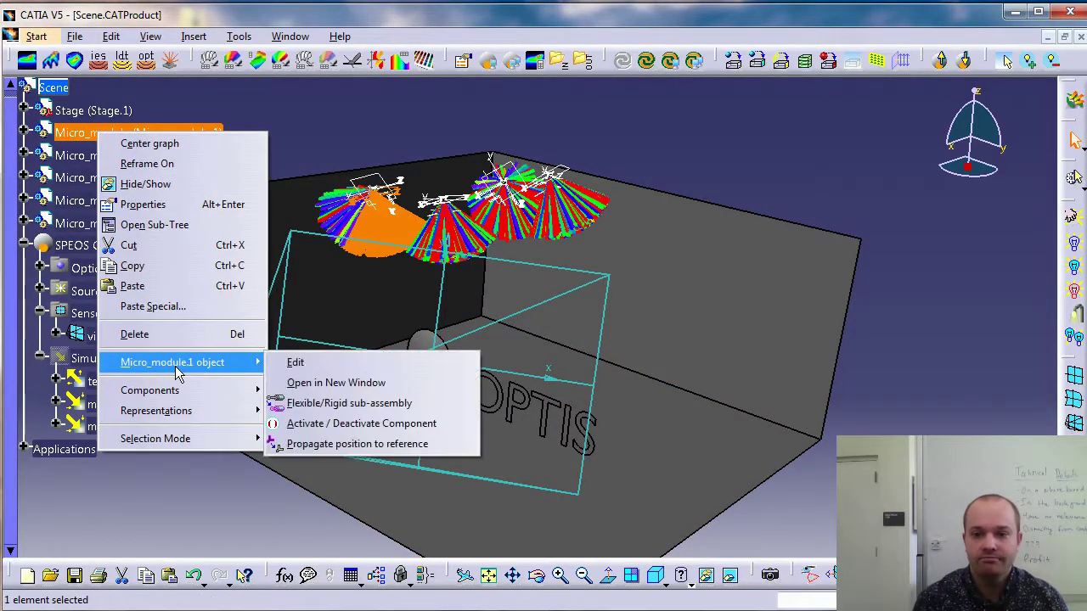
click(298, 381)
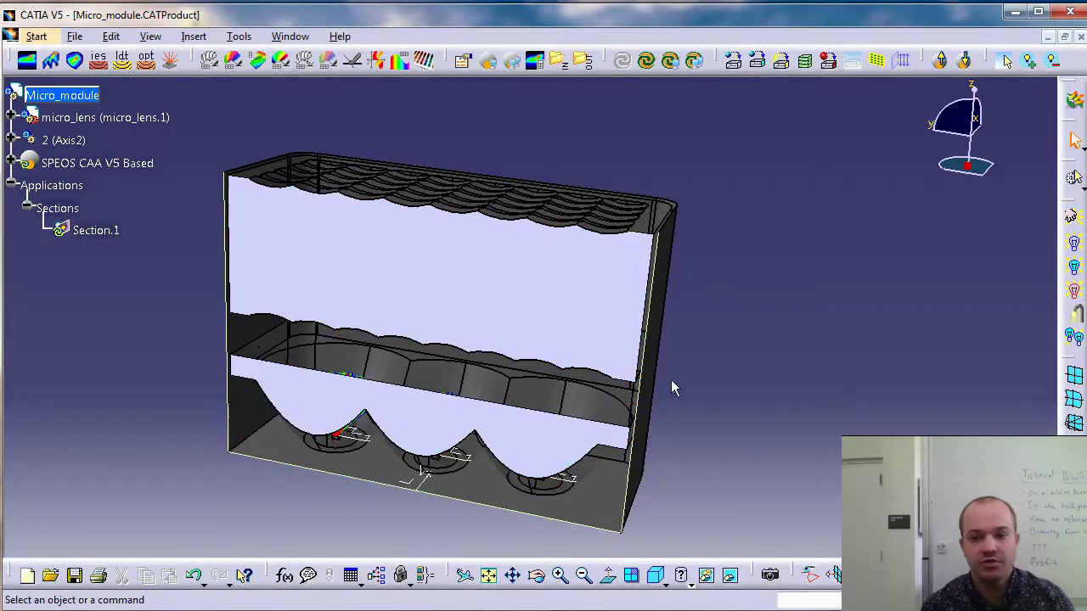
Hide the Section.1 cut so the whole micro module housing is shown.
middle_drag(613, 401, 713, 459)
click(95, 230)
right_click(106, 232)
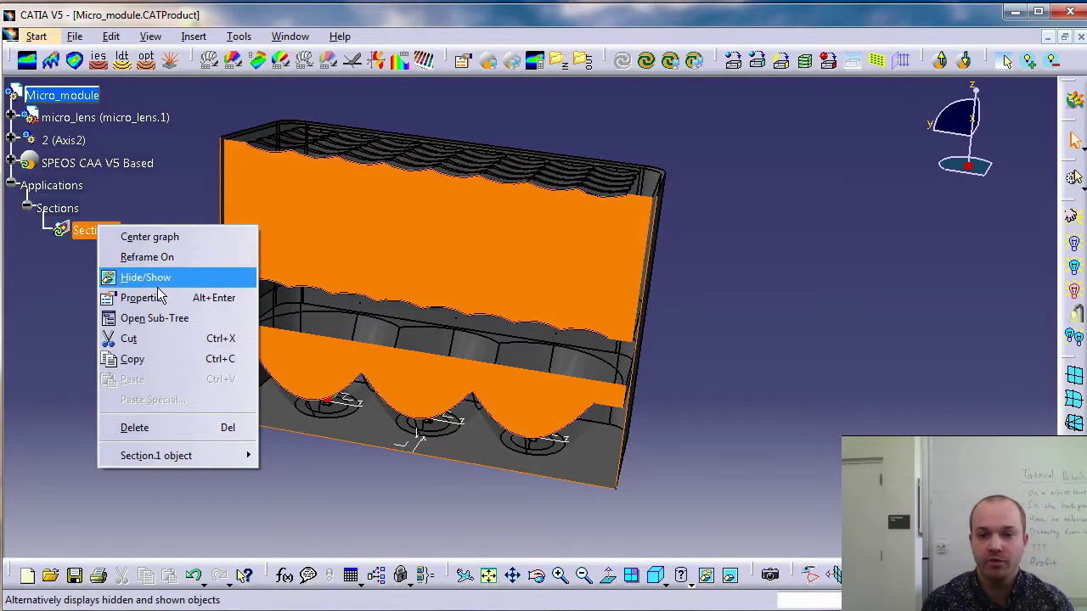
click(135, 279)
middle_drag(558, 413, 453, 433)
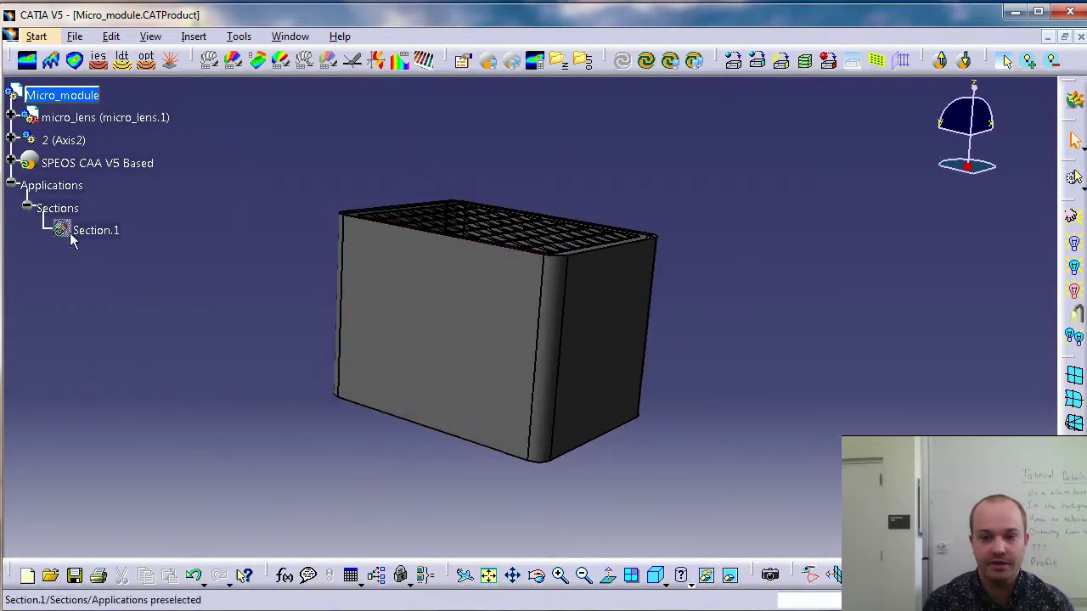
Review the geometries in the module geometry group under Optical Properties, and locate Surface.1 in the specification tree.
click(11, 163)
click(27, 208)
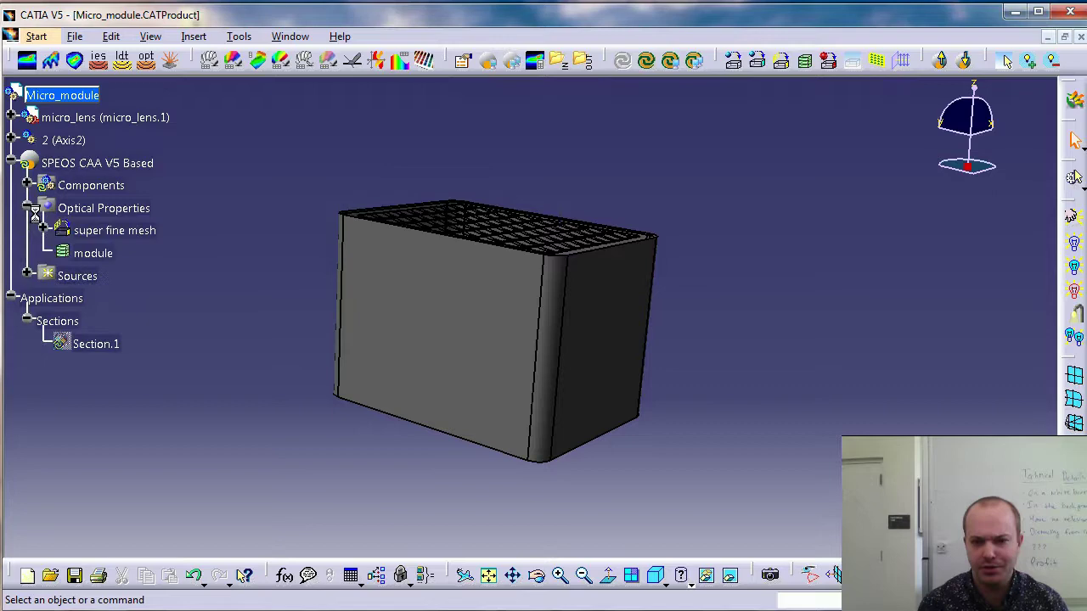
double_click(90, 257)
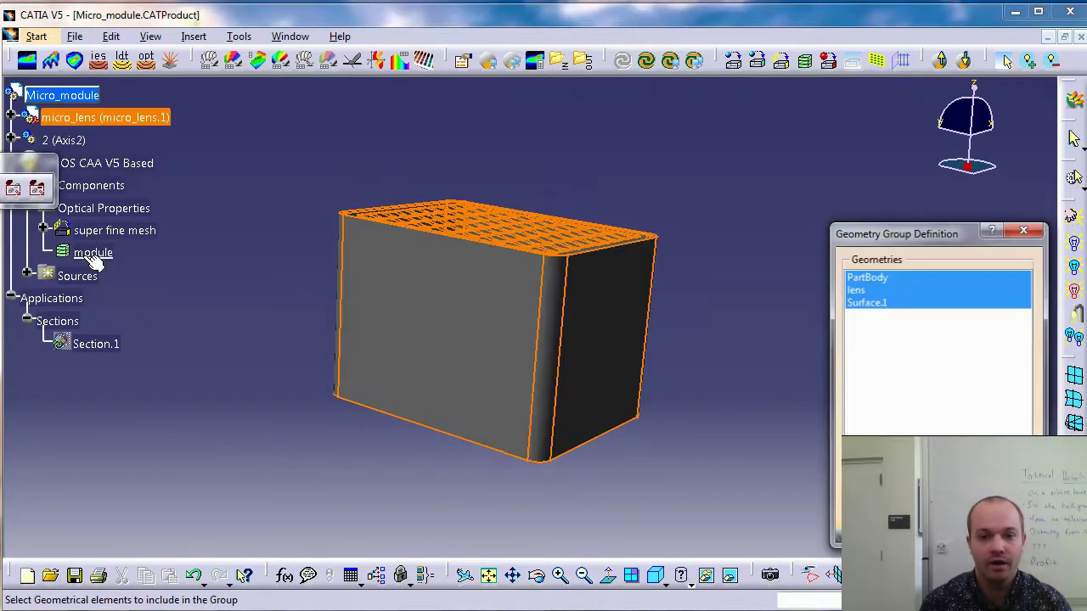
click(882, 290)
click(878, 306)
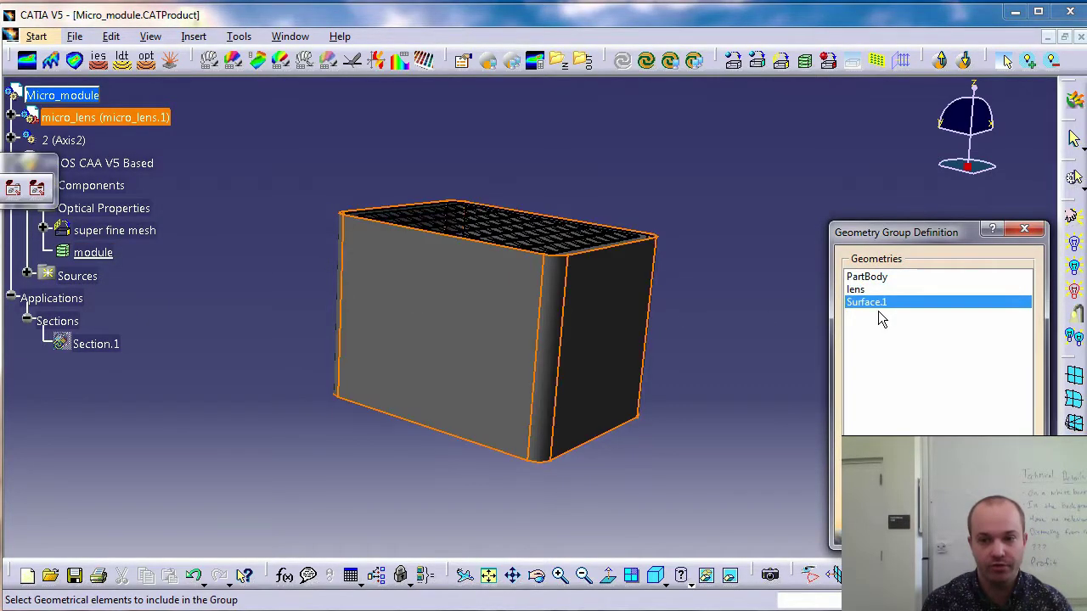
right_click(878, 311)
click(906, 316)
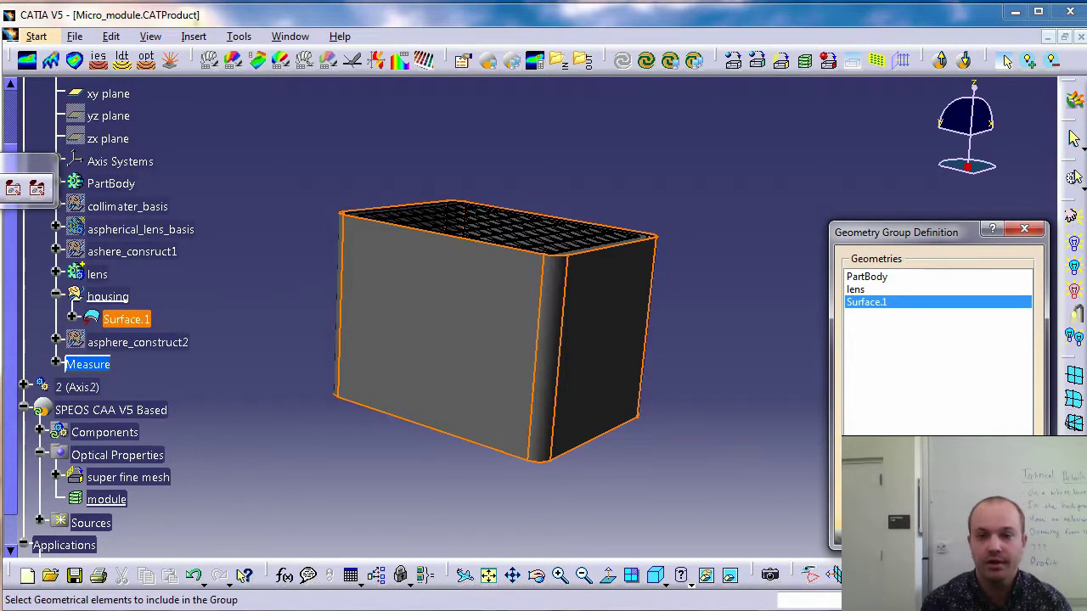
click(932, 528)
Check the super fine mesh definition for its geometries and its sag and step values, and close it.
double_click(168, 482)
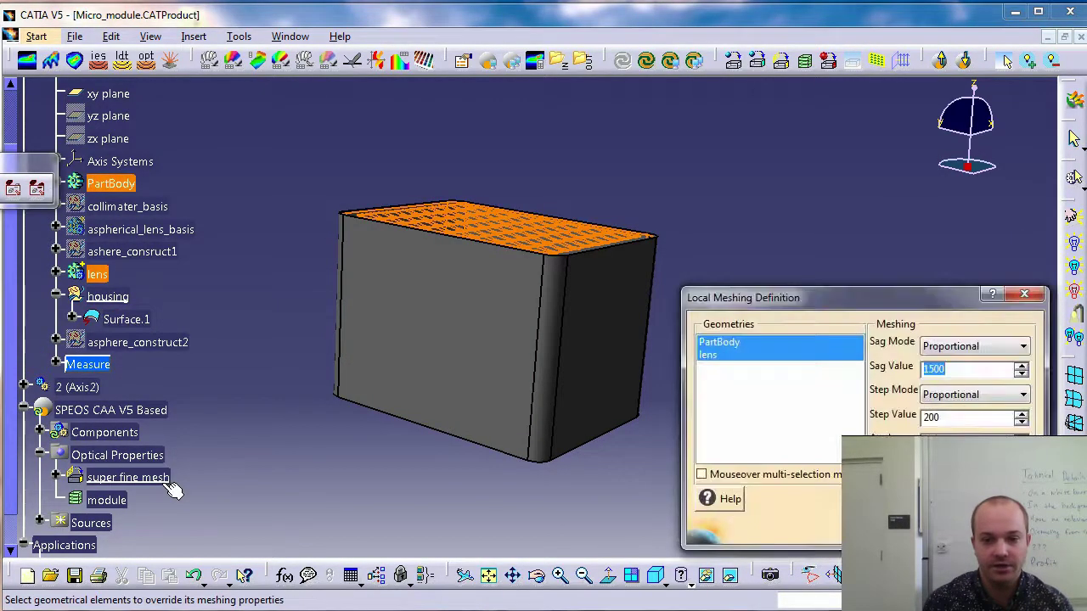
click(968, 417)
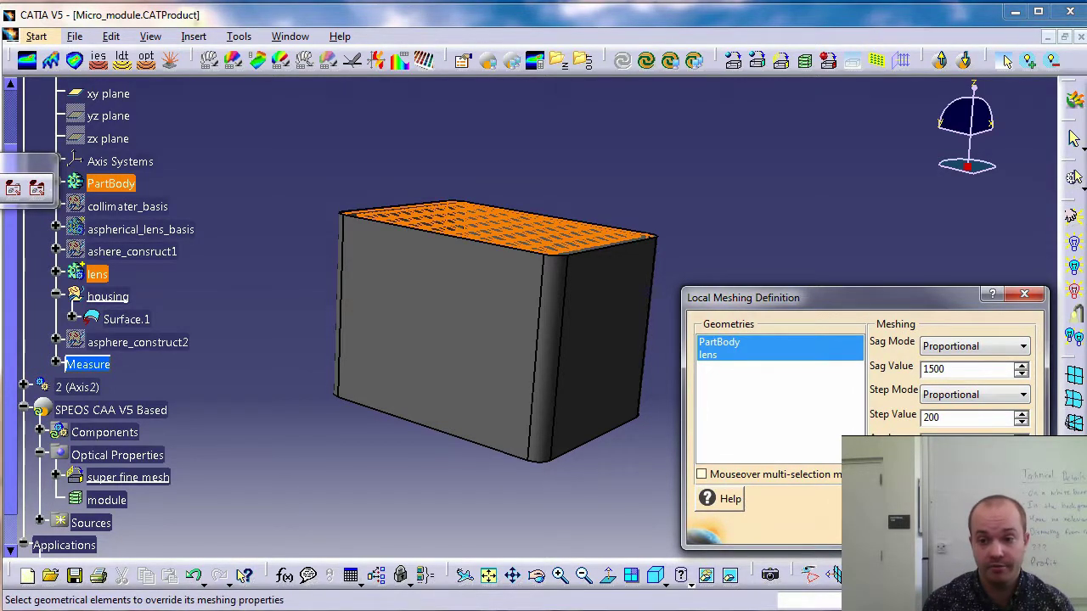
click(932, 528)
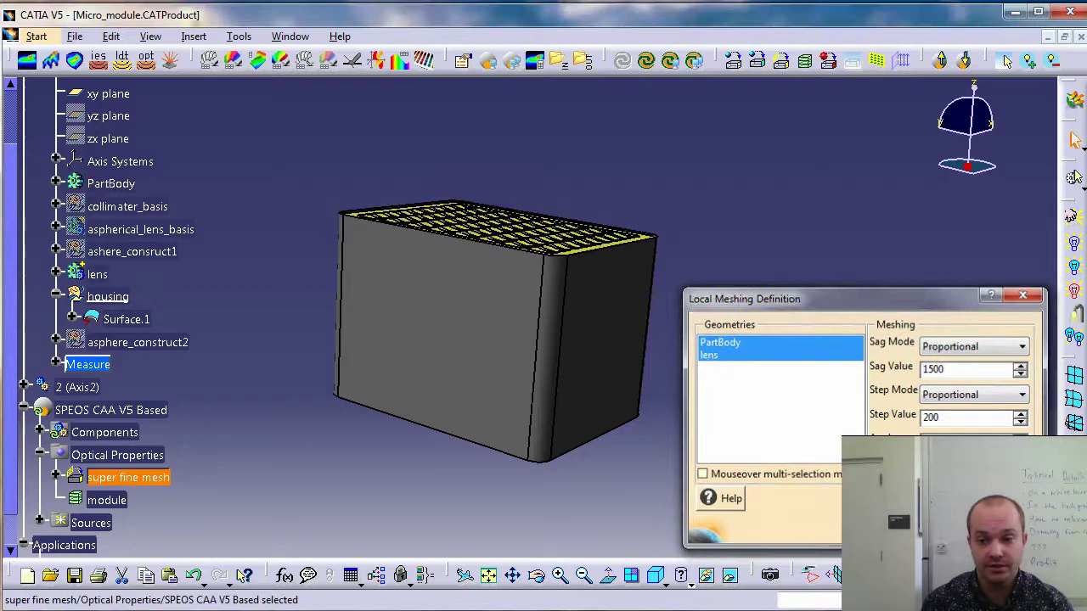
click(368, 469)
Expand the original_groups sources and open the red source group's definition to review its sources.
scroll(160, 462, down, 1)
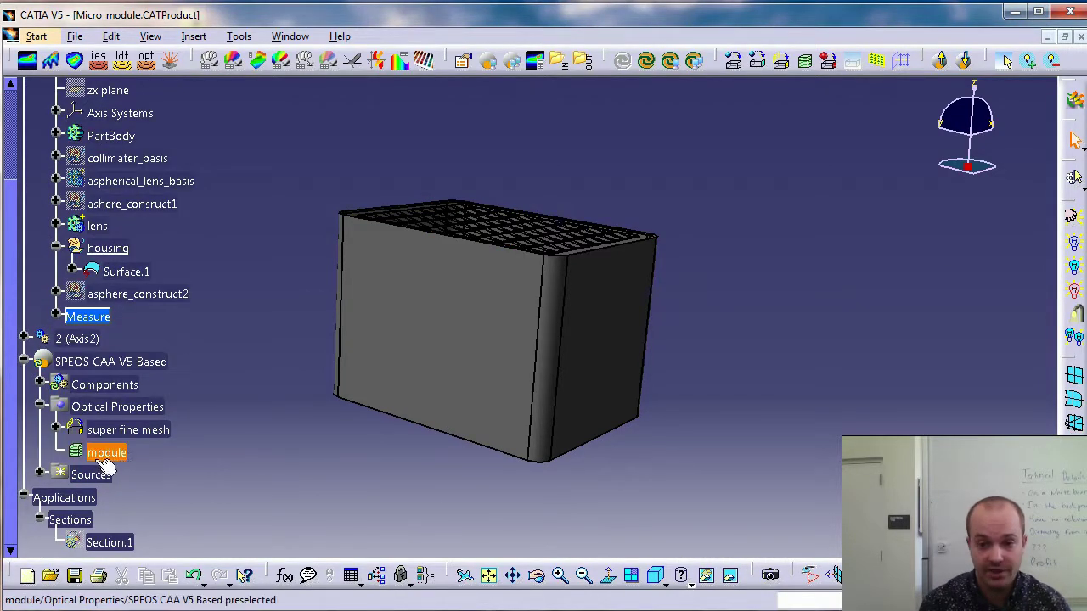
scroll(136, 466, down, 2)
click(40, 424)
click(55, 449)
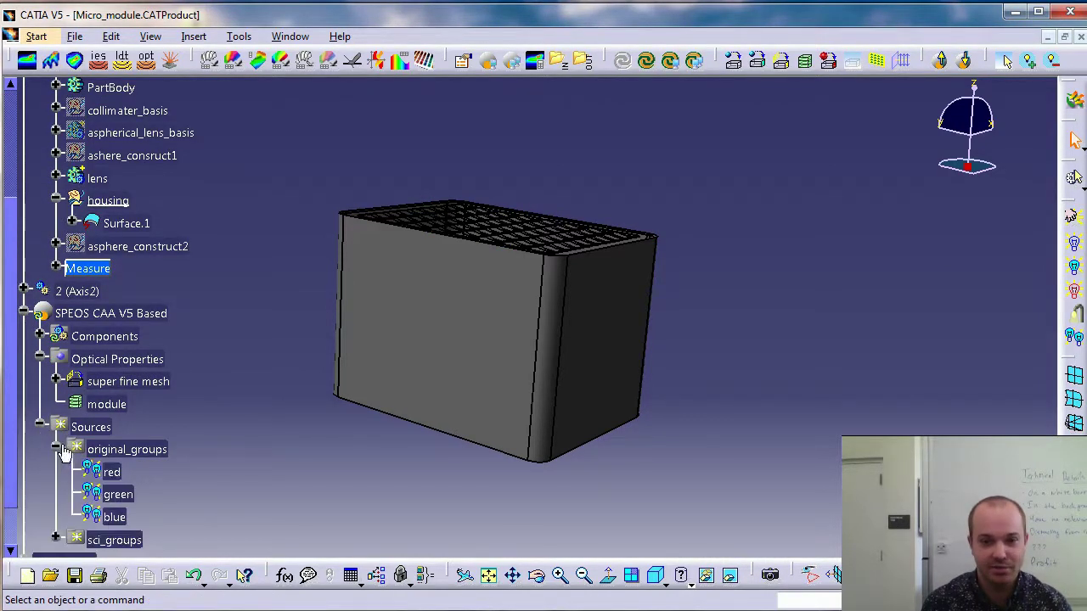
scroll(241, 441, down, 2)
double_click(114, 424)
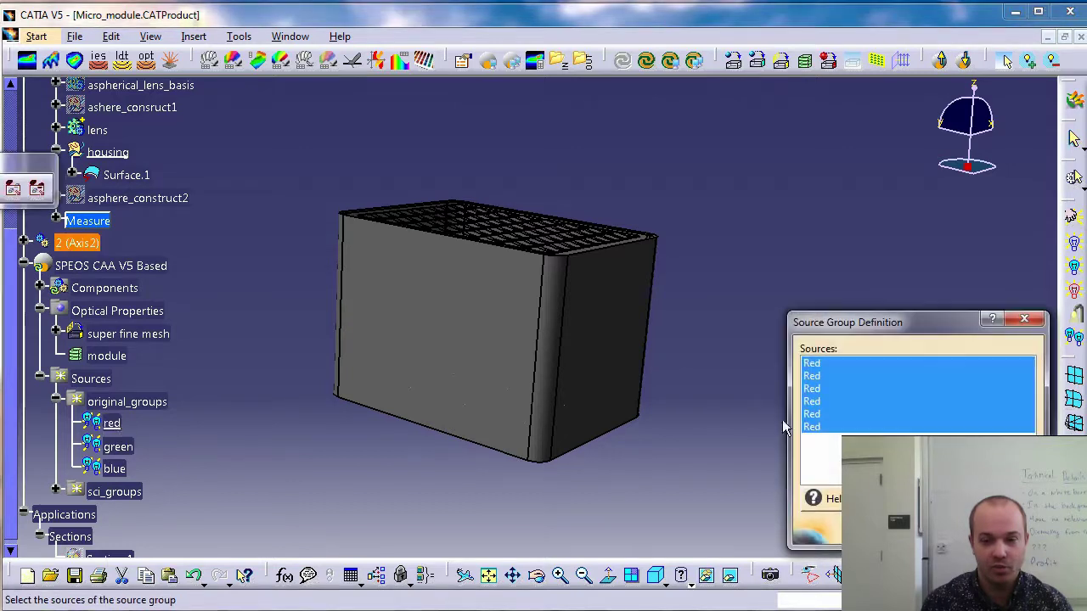
Close the red source group definition and check the green and blue source group definitions in turn, closing each one.
key(Escape)
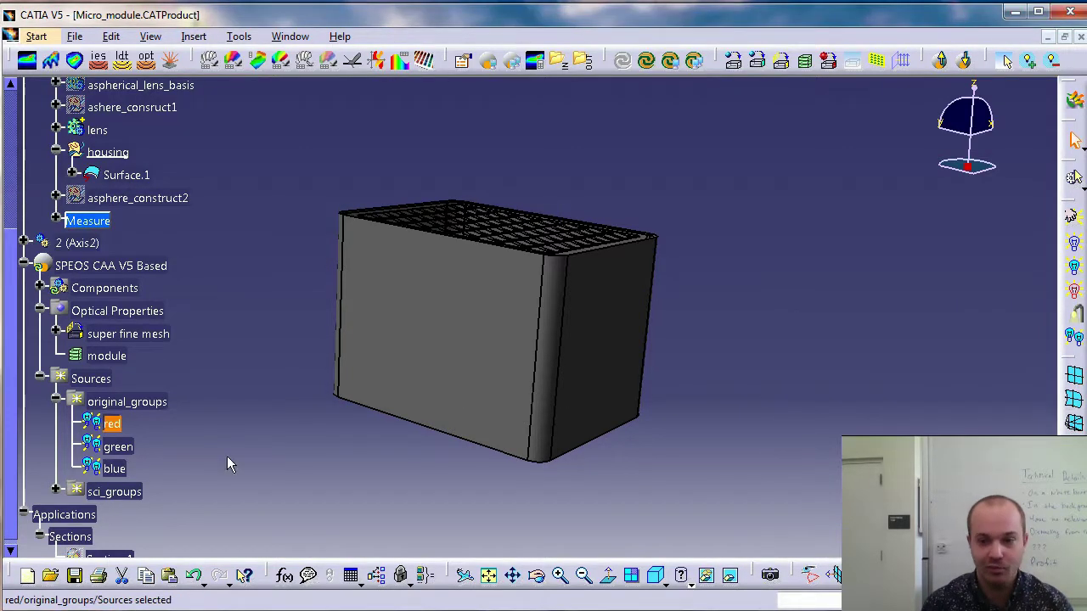
double_click(118, 446)
key(Escape)
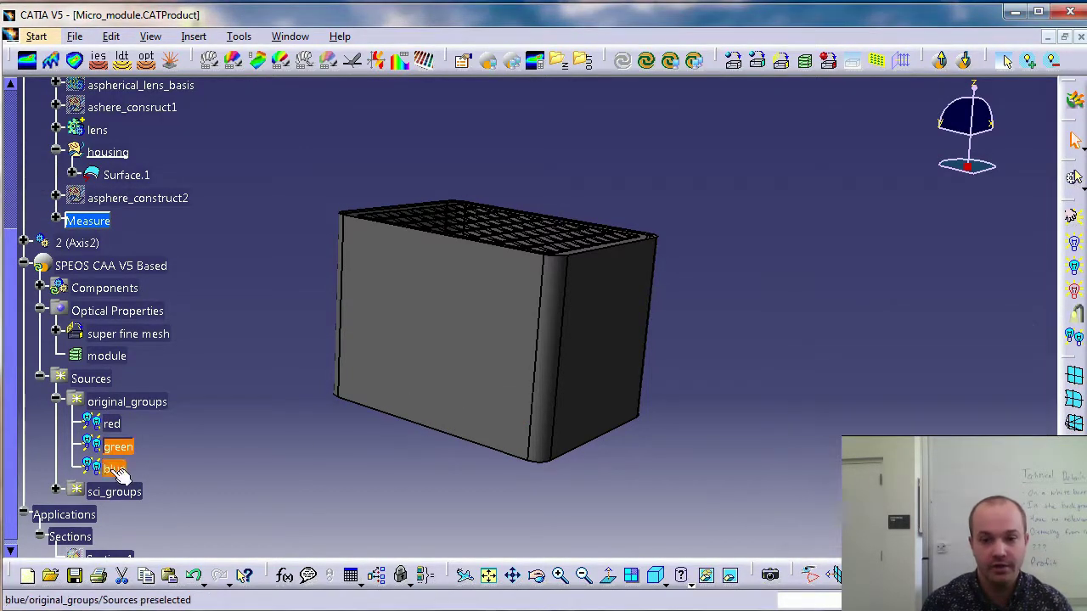
double_click(113, 470)
key(Escape)
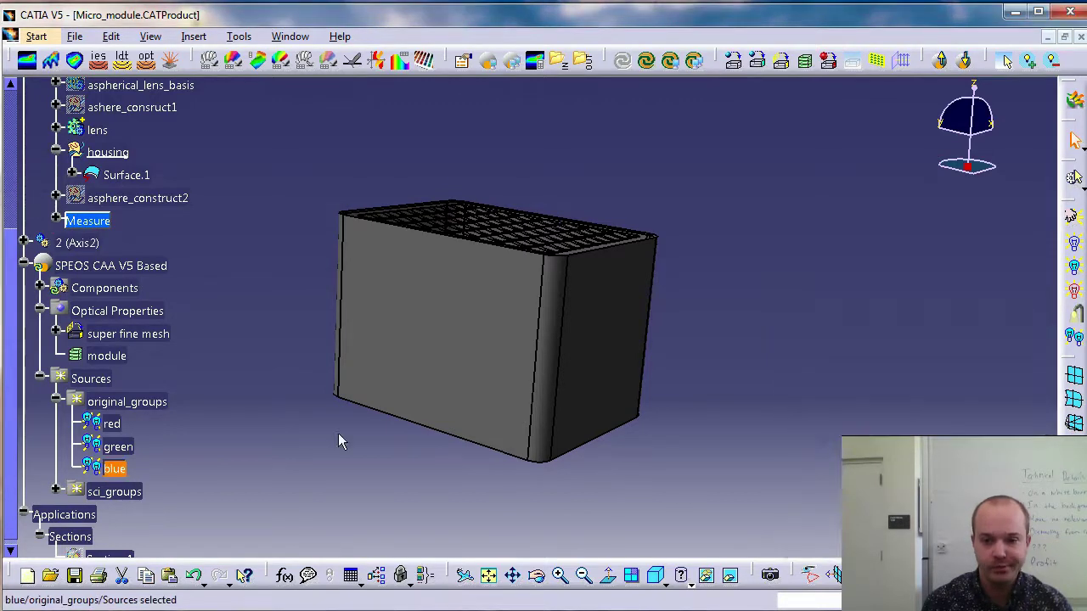
Hide the micro_lens part so that only the LEDs and their ray fans are shown.
scroll(204, 387, up, 3)
scroll(203, 396, up, 1)
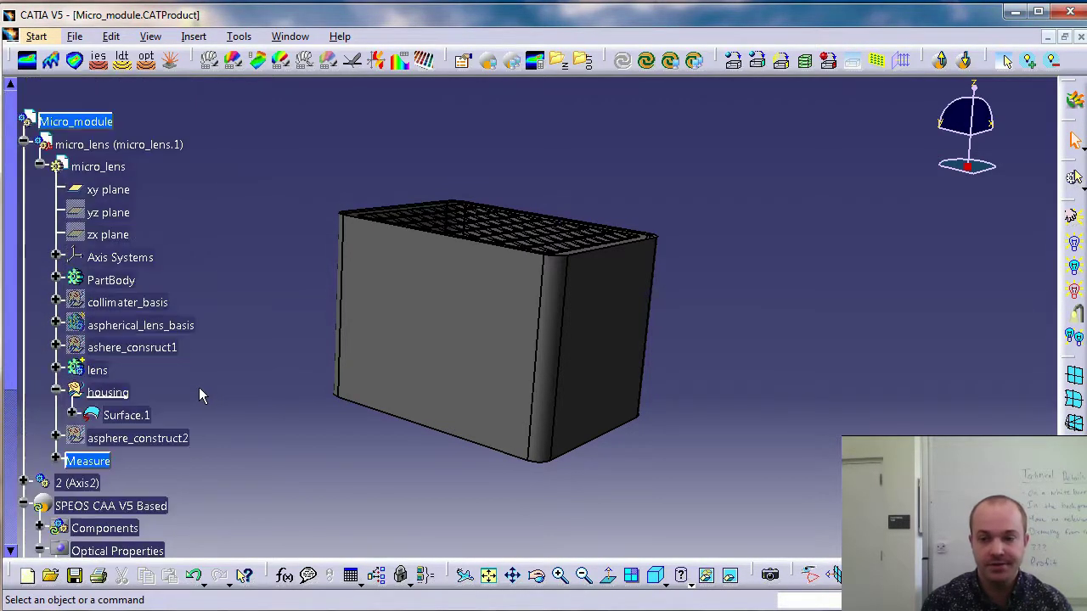
right_click(119, 145)
click(169, 192)
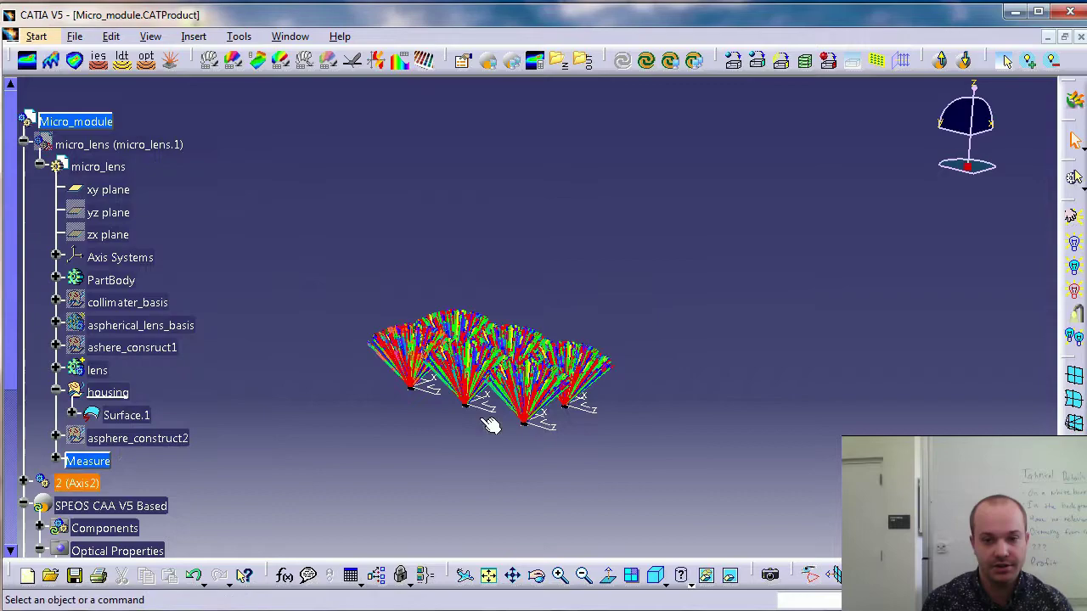
Inspect the PLCC-6 LED bodies and their ray fans up close and from different angles.
middle_drag(490, 425, 466, 193)
click(470, 366)
middle_drag(480, 462, 449, 311)
right_click(452, 314)
click(489, 349)
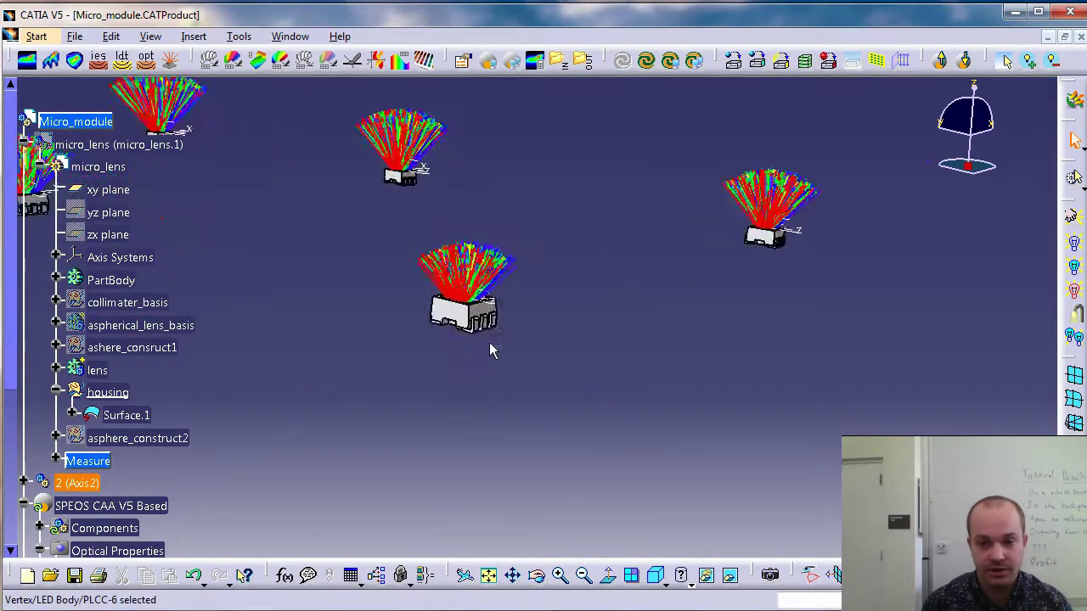
middle_drag(489, 342, 475, 475)
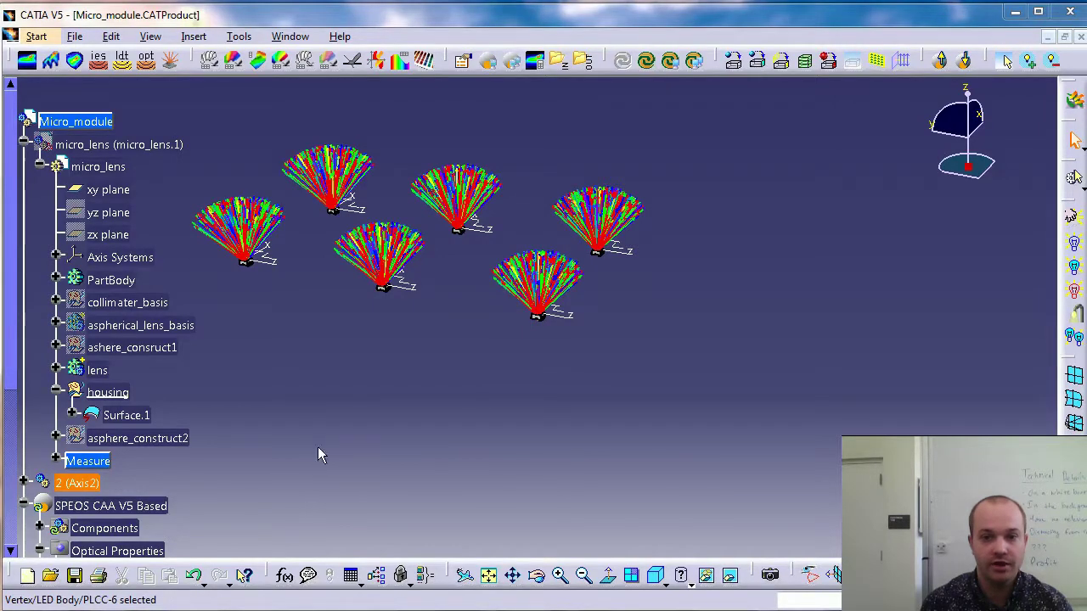
Switch to Scene.CATProduct, expand the module simulation and open its Scene.module.view.xmp result, moving the spectral map clear of the specification tree.
click(36, 36)
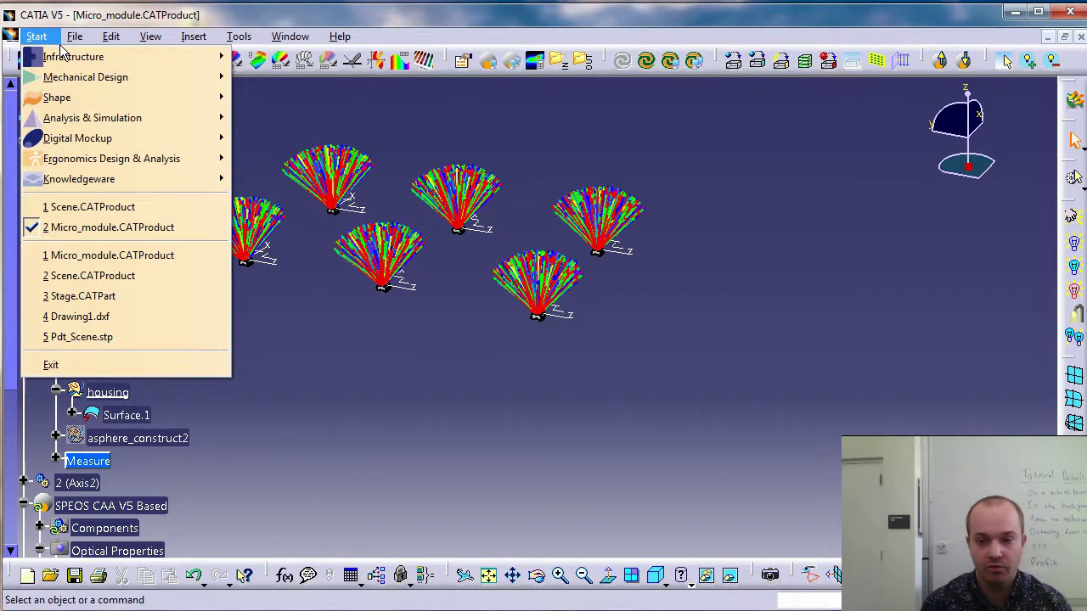
click(93, 206)
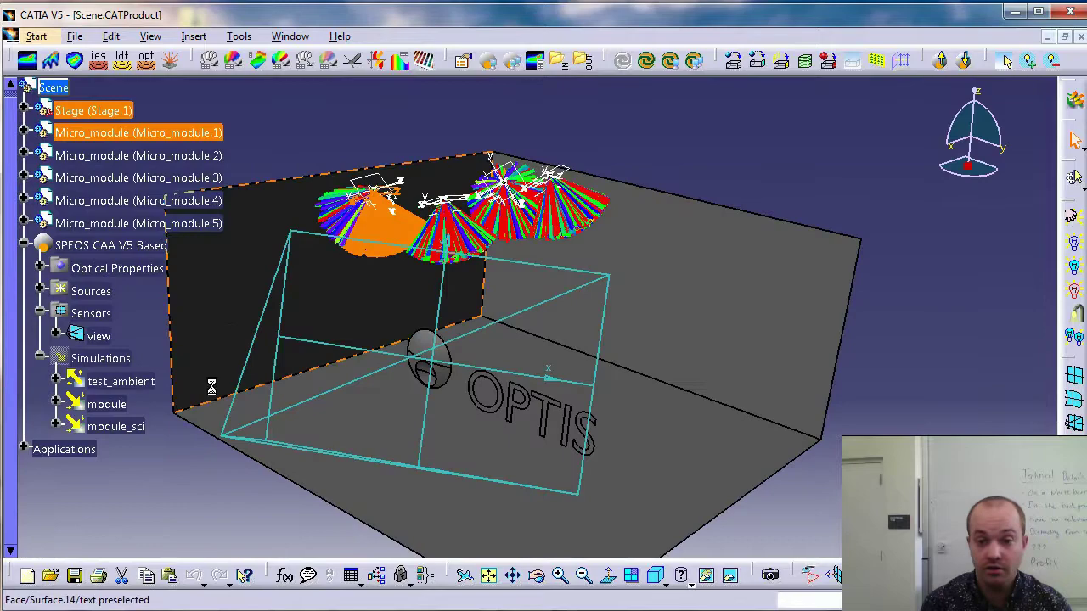
click(57, 404)
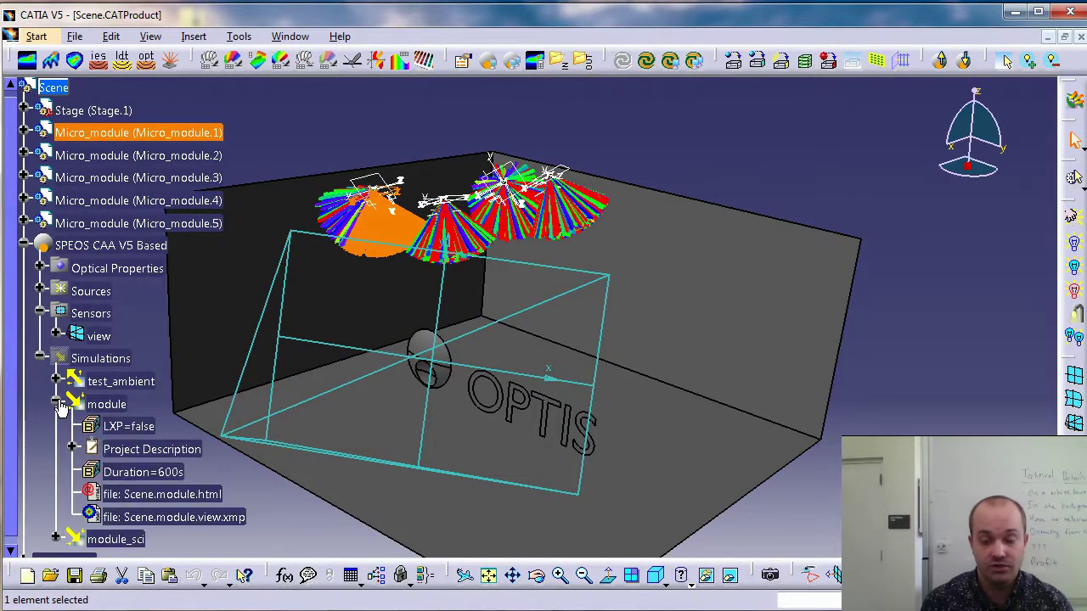
double_click(148, 517)
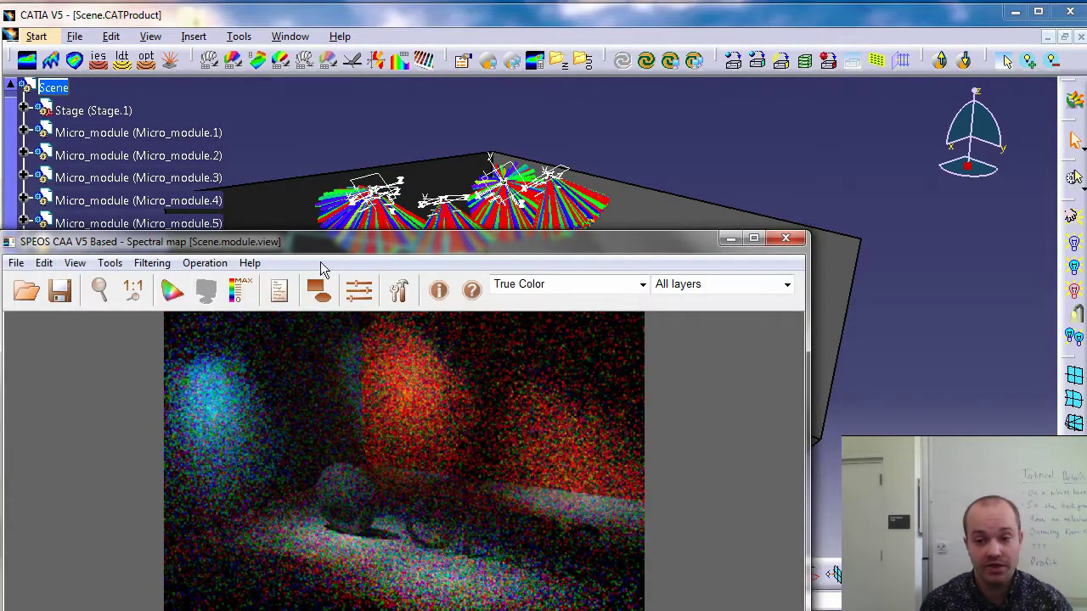
drag(322, 249, 760, 28)
Open the Scene.module.html report, review its performance analysis, power report and error report, and close it.
double_click(162, 494)
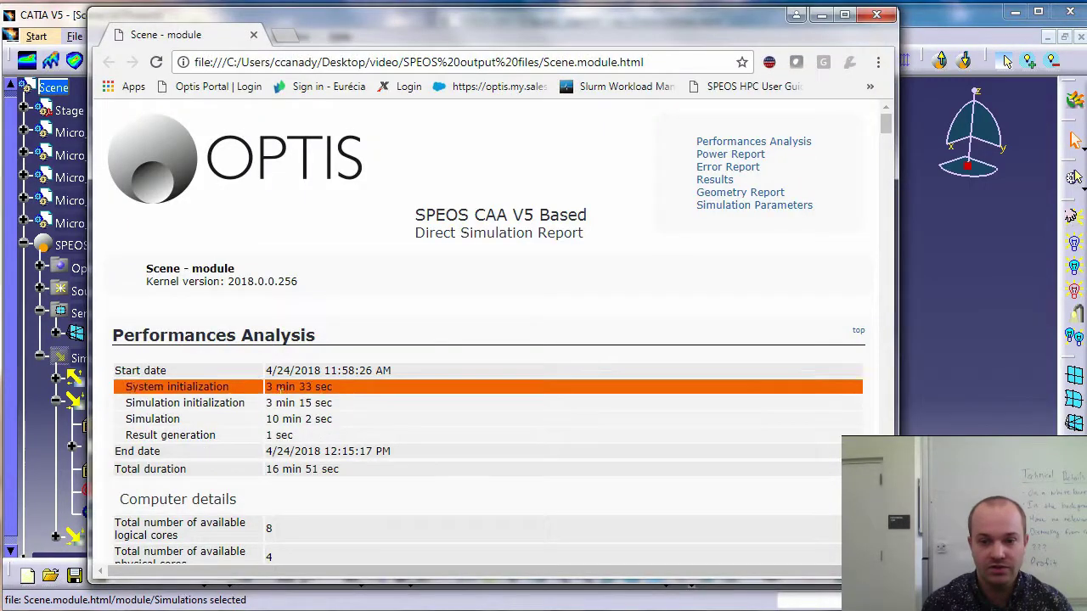
drag(266, 371, 299, 419)
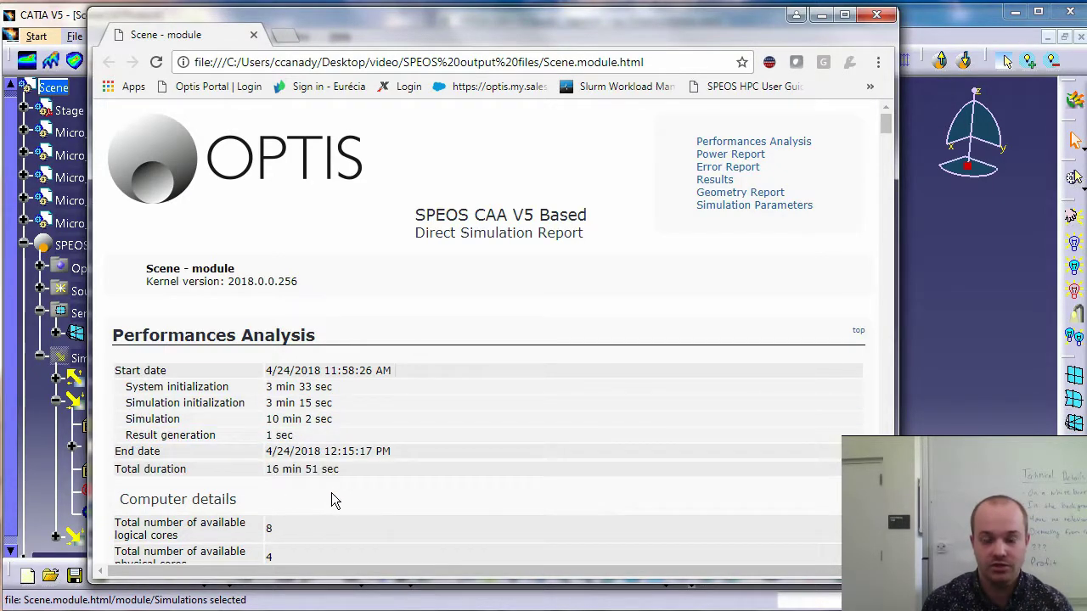
scroll(332, 500, down, 5)
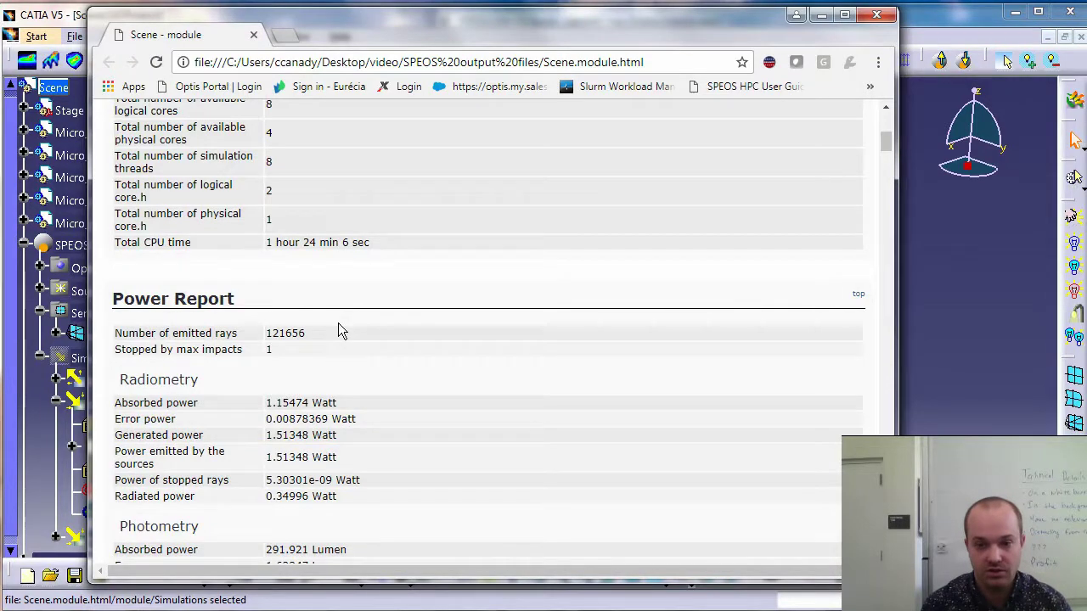
scroll(338, 331, down, 5)
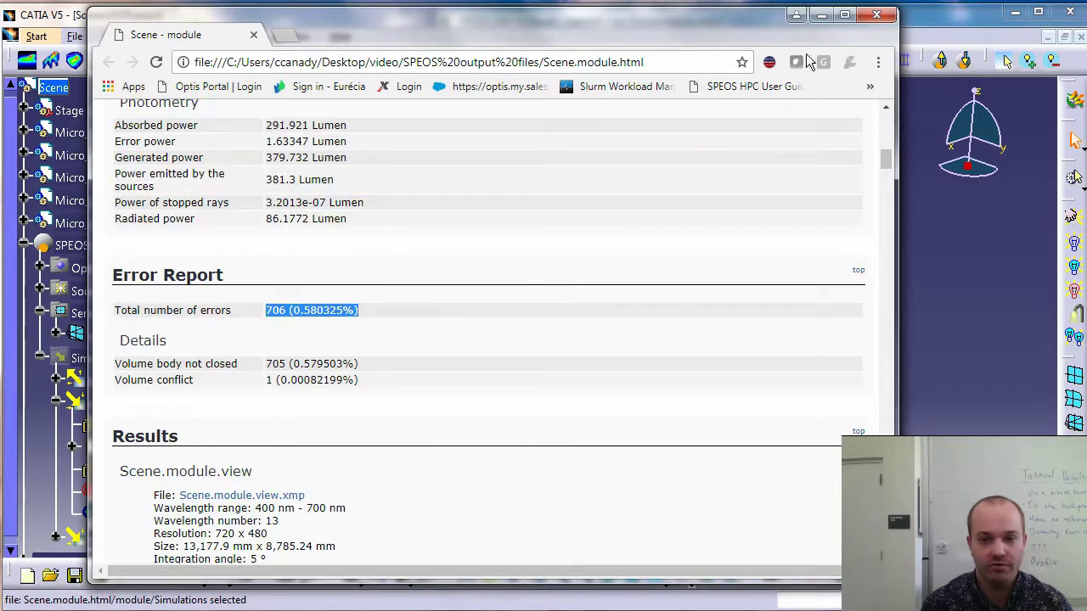
click(876, 15)
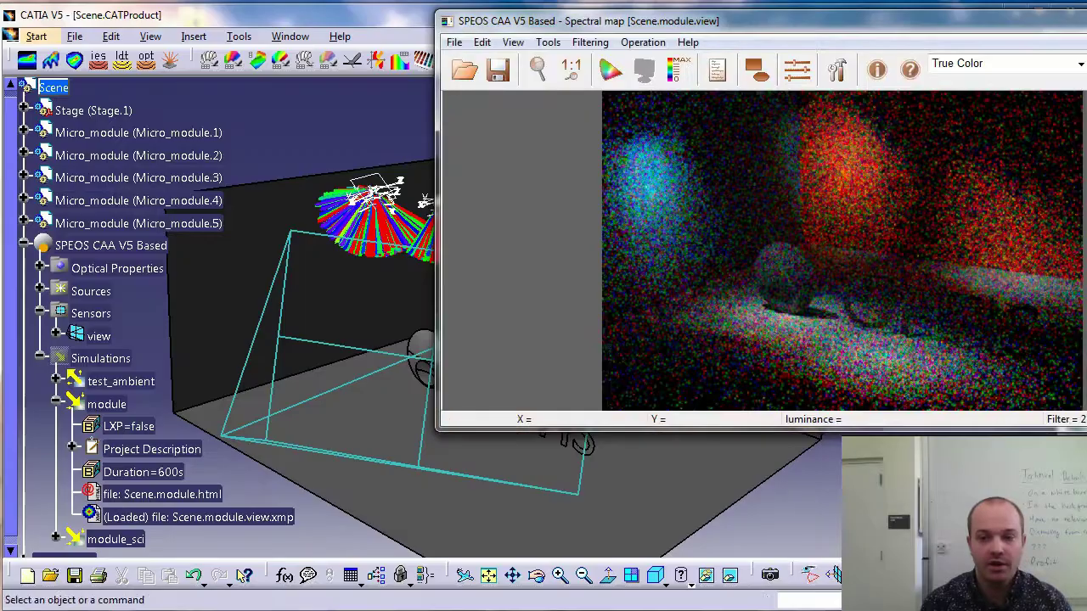
Close the spectral map of the module simulation and switch back to Micro_module.CATProduct.
drag(962, 31, 589, 99)
click(848, 81)
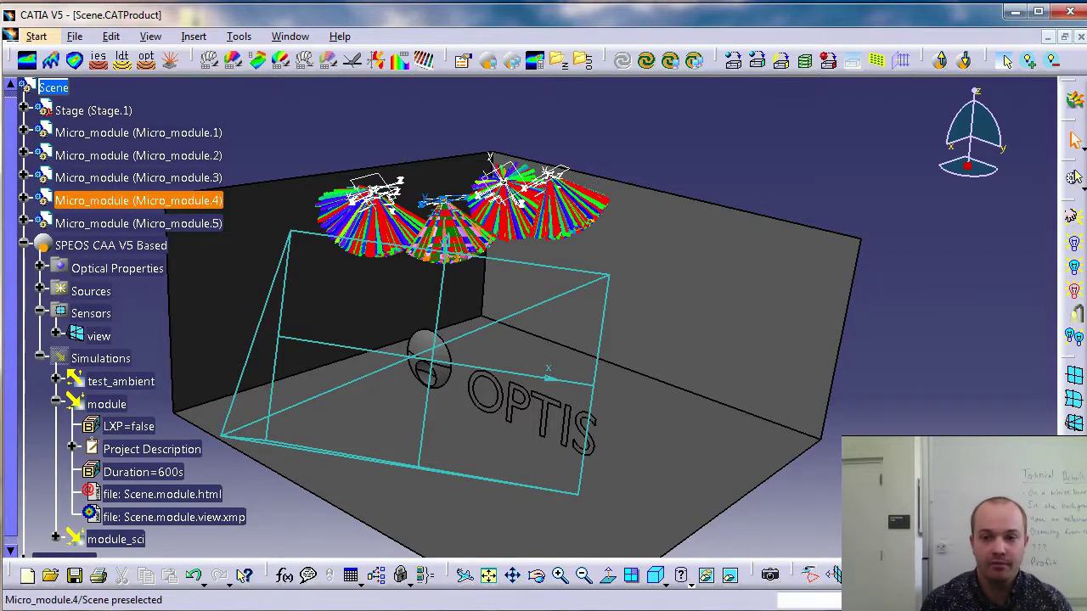
click(36, 36)
click(85, 226)
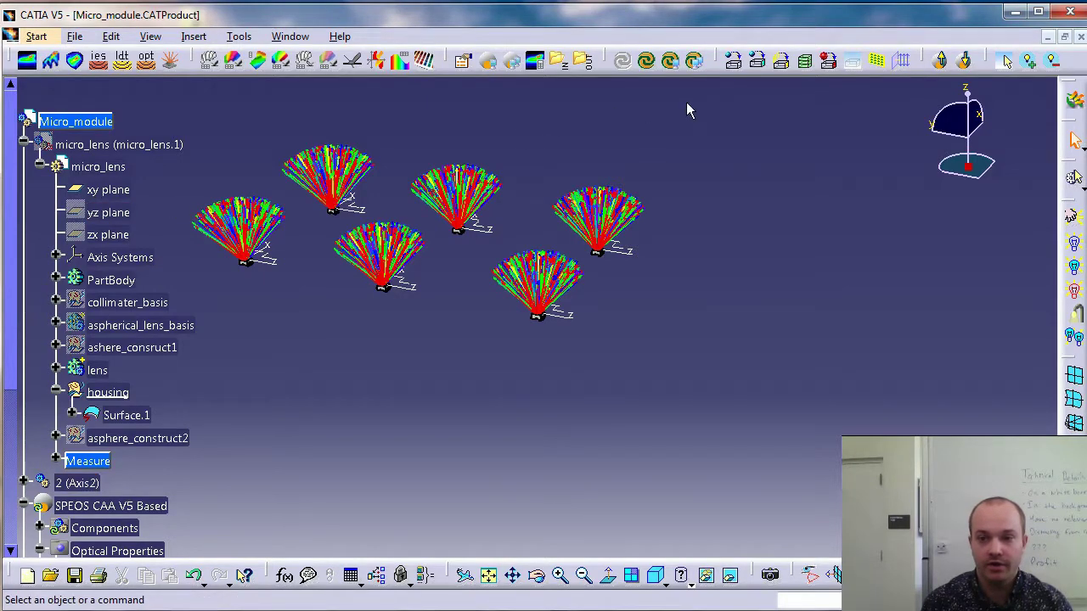
Undock the component tools into the 3D area, look at the blank SPEOS component export and import definitions, and cancel both.
drag(932, 61, 666, 179)
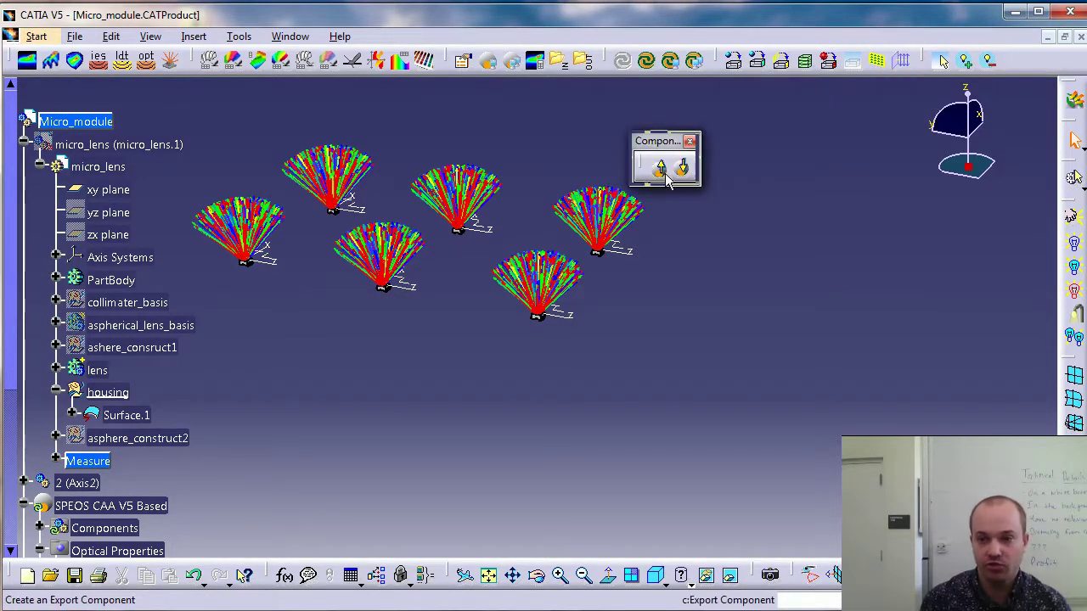
click(660, 168)
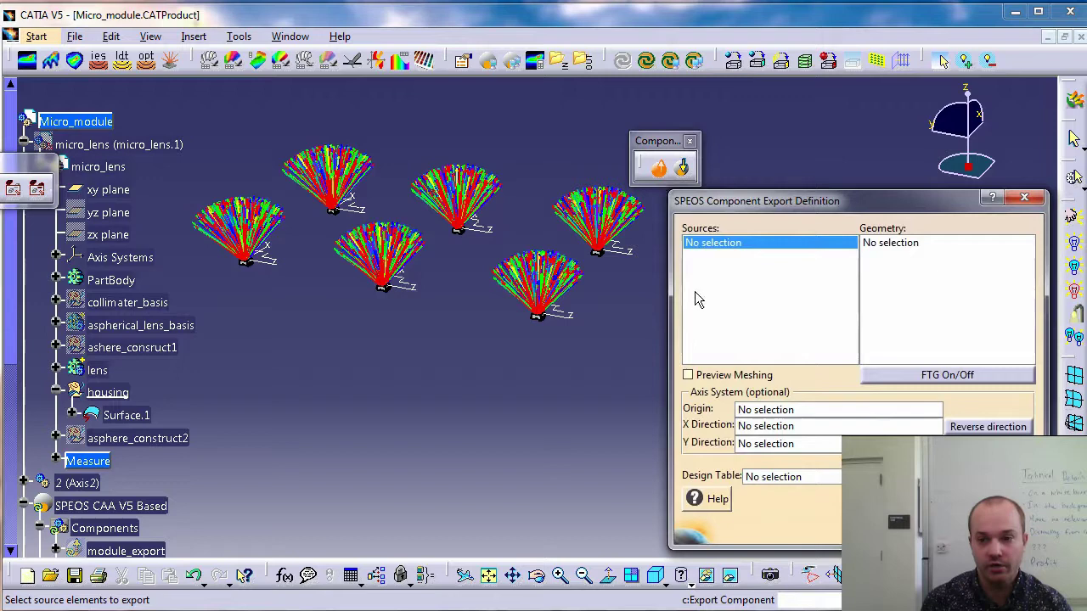
click(997, 530)
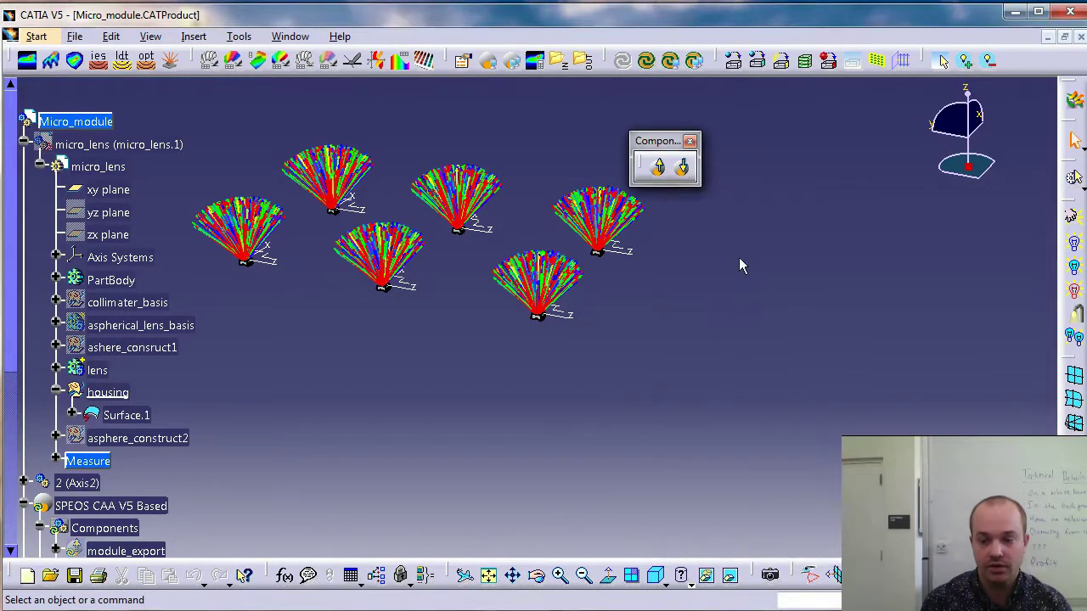
click(686, 170)
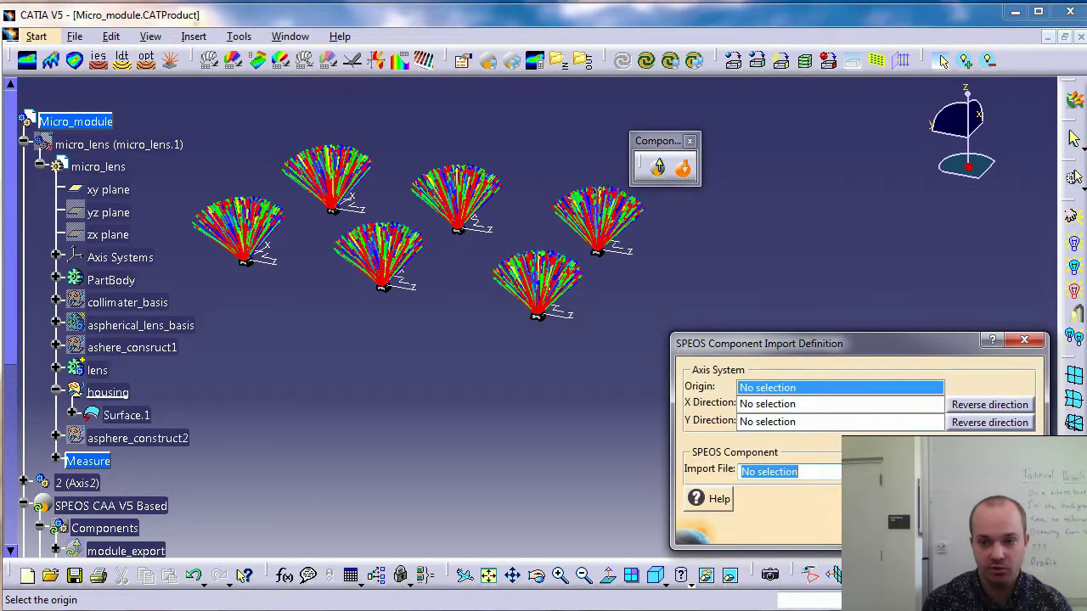
key(Escape)
scroll(262, 433, down, 4)
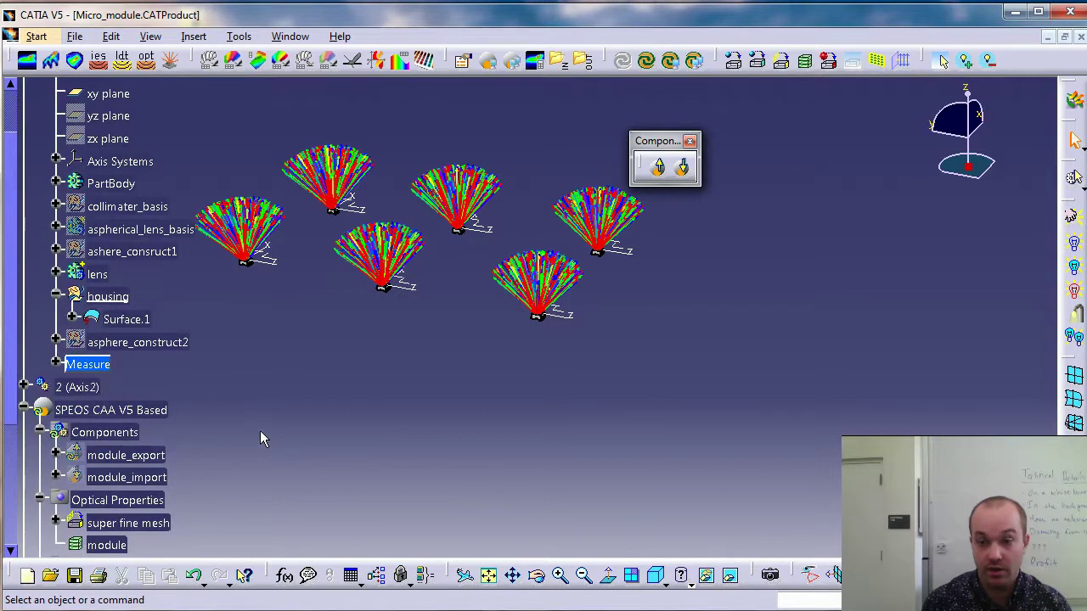
Review the sources and geometry selected in the module_export component definition, and close it.
double_click(126, 455)
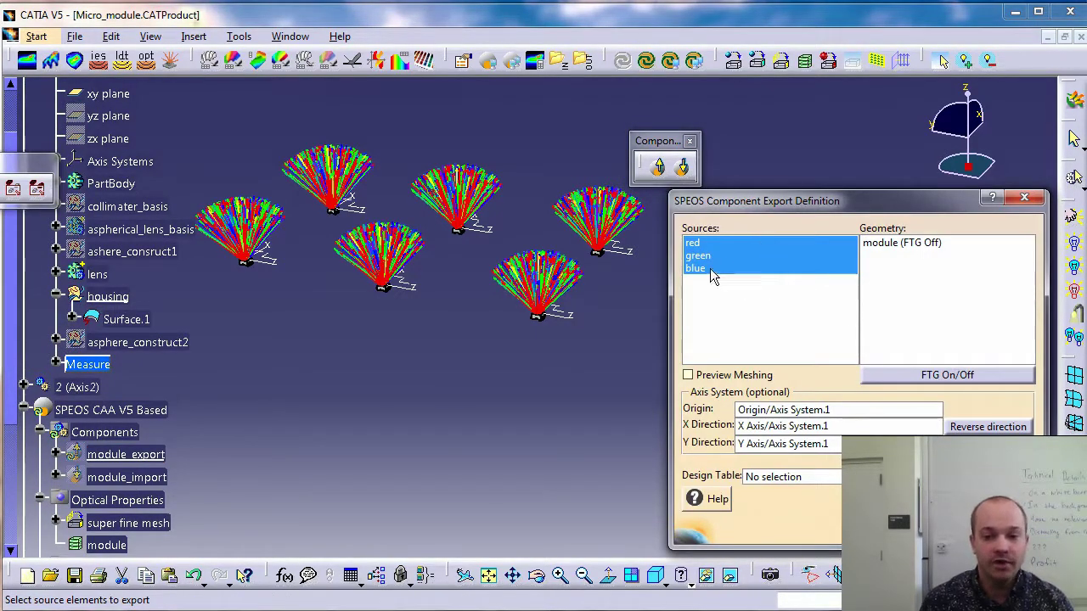
click(935, 248)
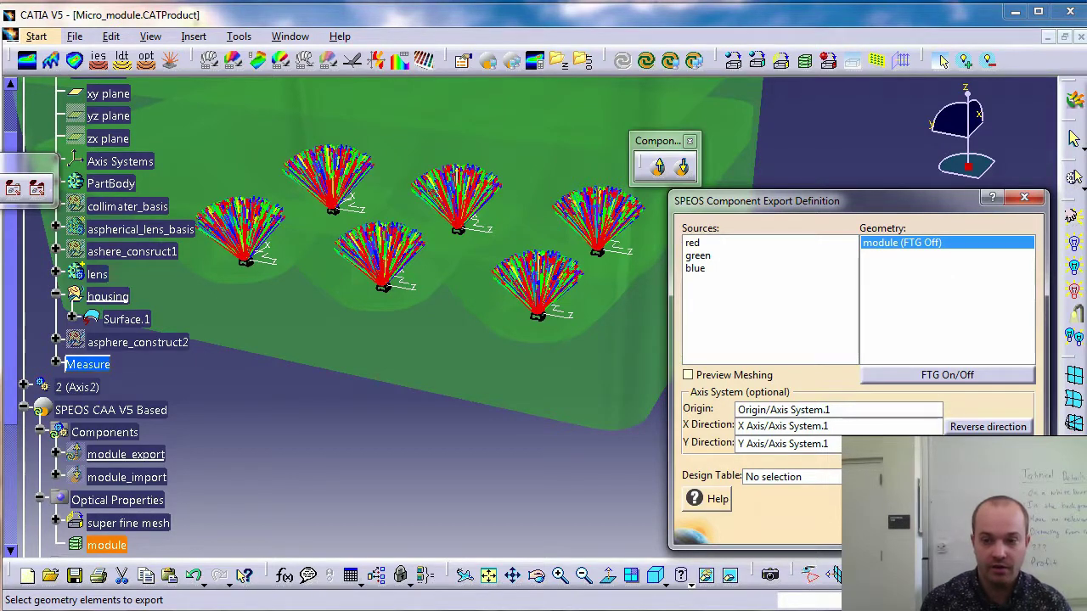
click(1001, 533)
Expand module_import under Components, check its definition for the axis system and the import file path, and close it.
scroll(36, 427, down, 1)
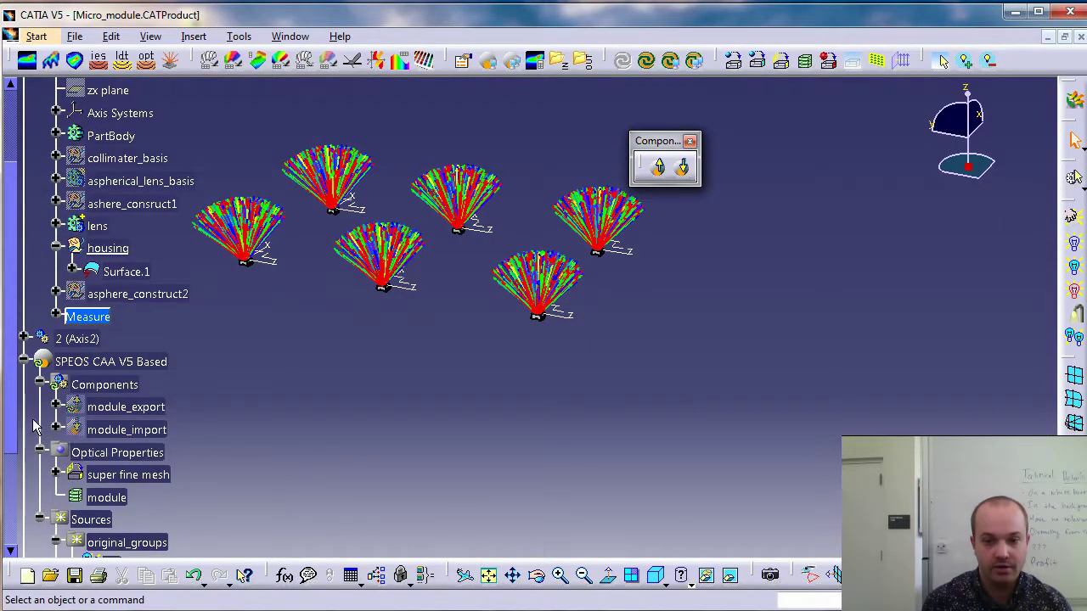
click(56, 429)
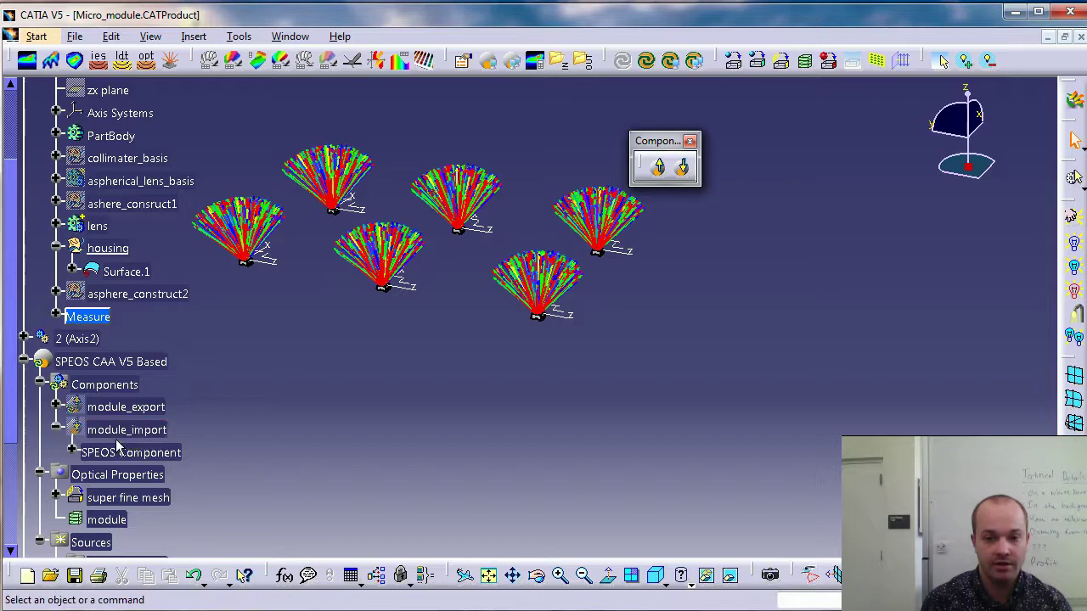
double_click(101, 429)
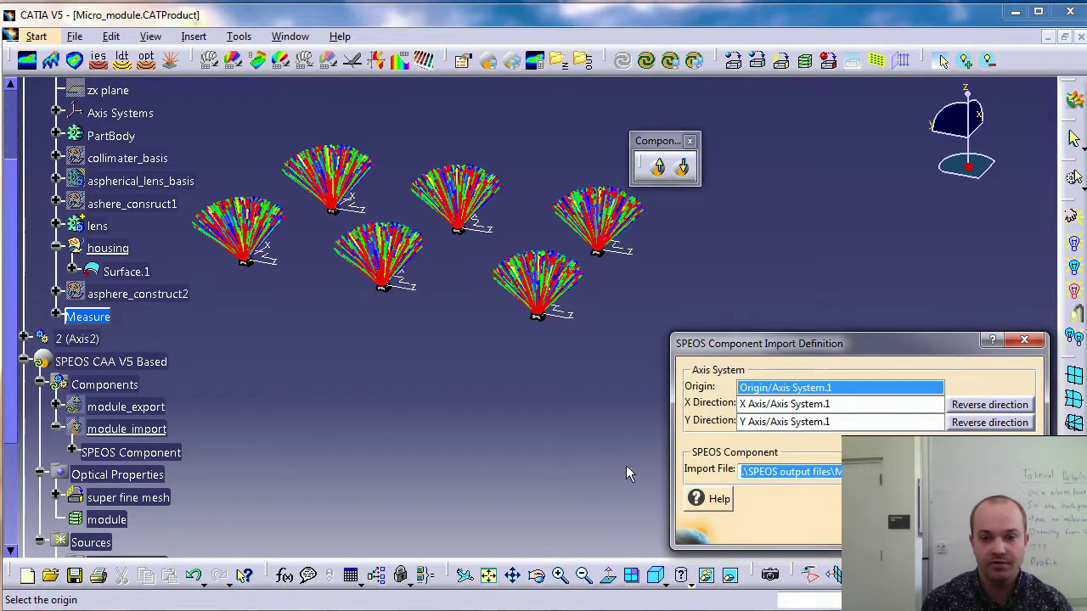
key(Escape)
click(298, 451)
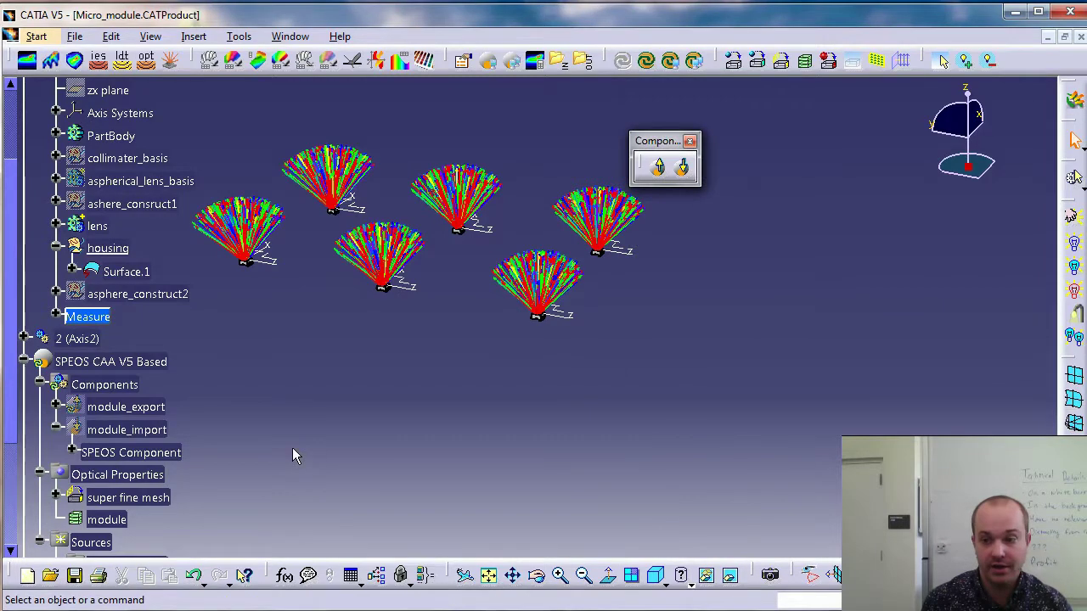
scroll(292, 447, down, 3)
scroll(292, 447, down, 1)
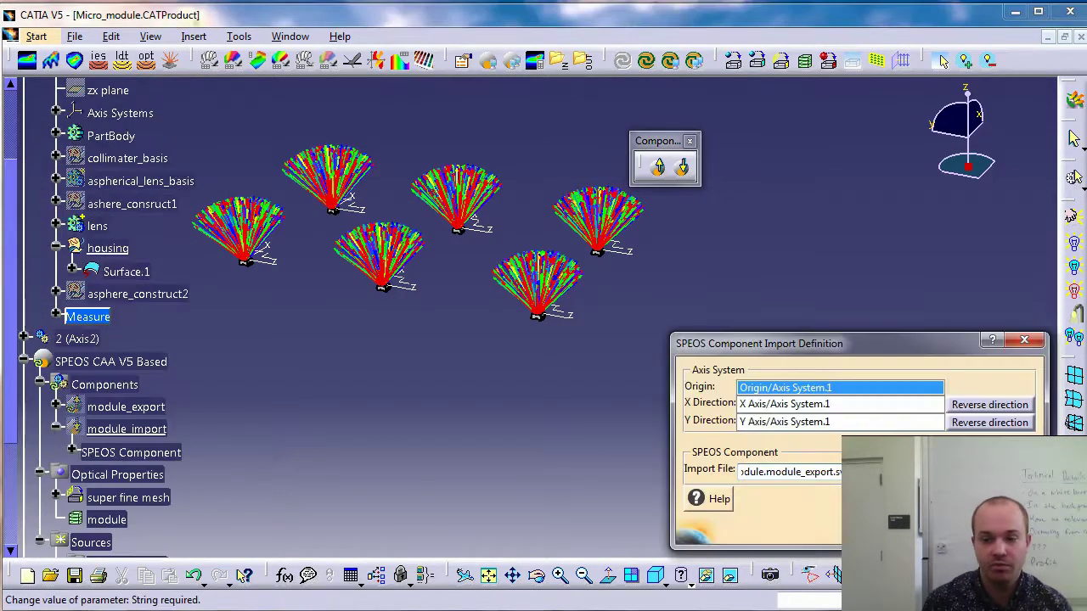
drag(836, 471, 634, 475)
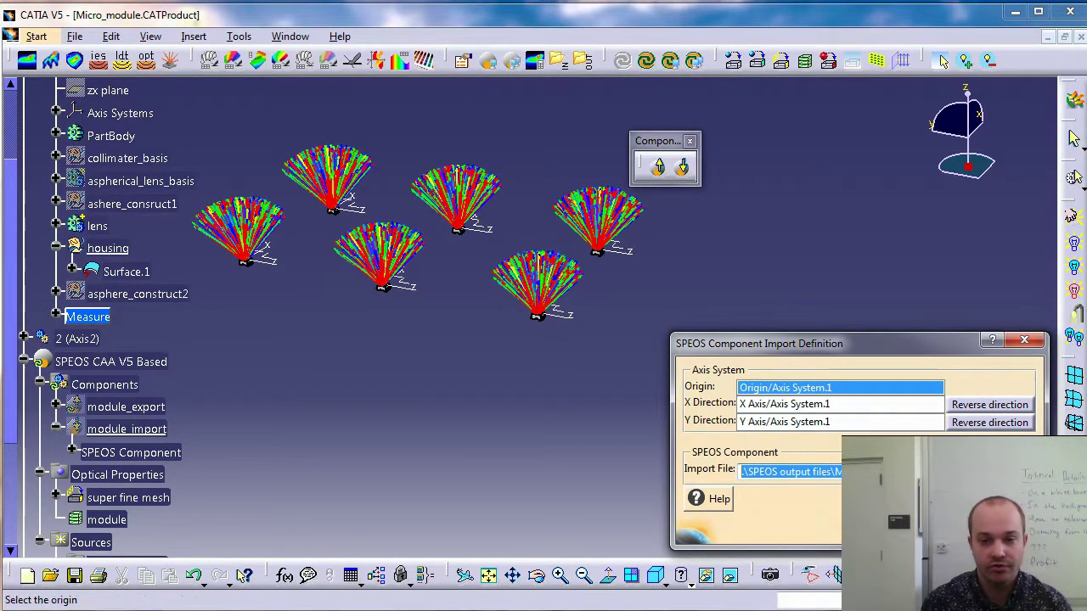
click(939, 499)
Collapse original_groups and expand sci_groups under Sources to review its source groups.
click(305, 460)
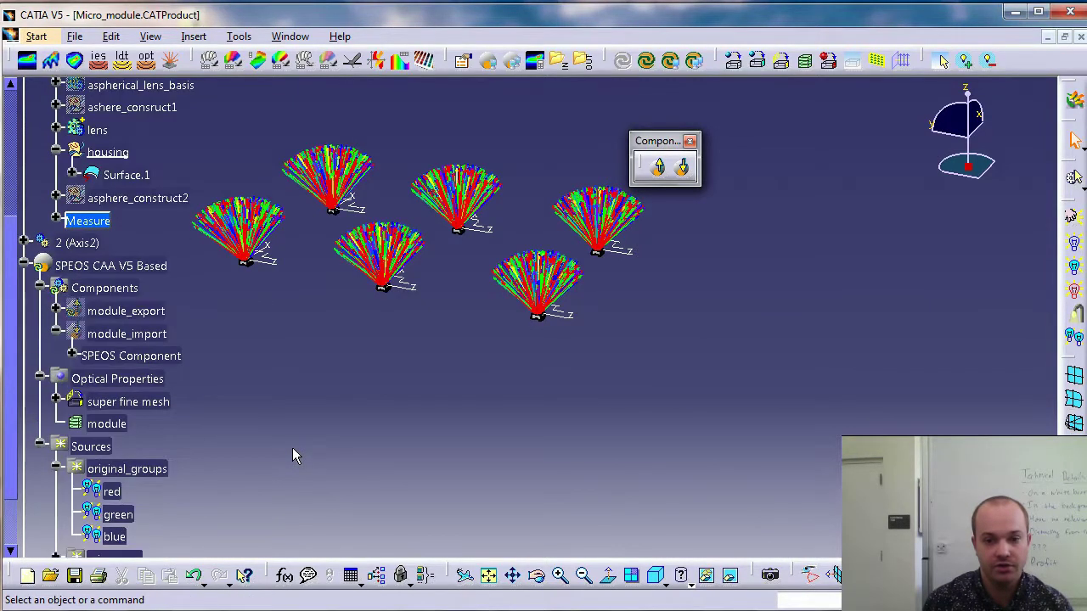
click(56, 373)
click(56, 396)
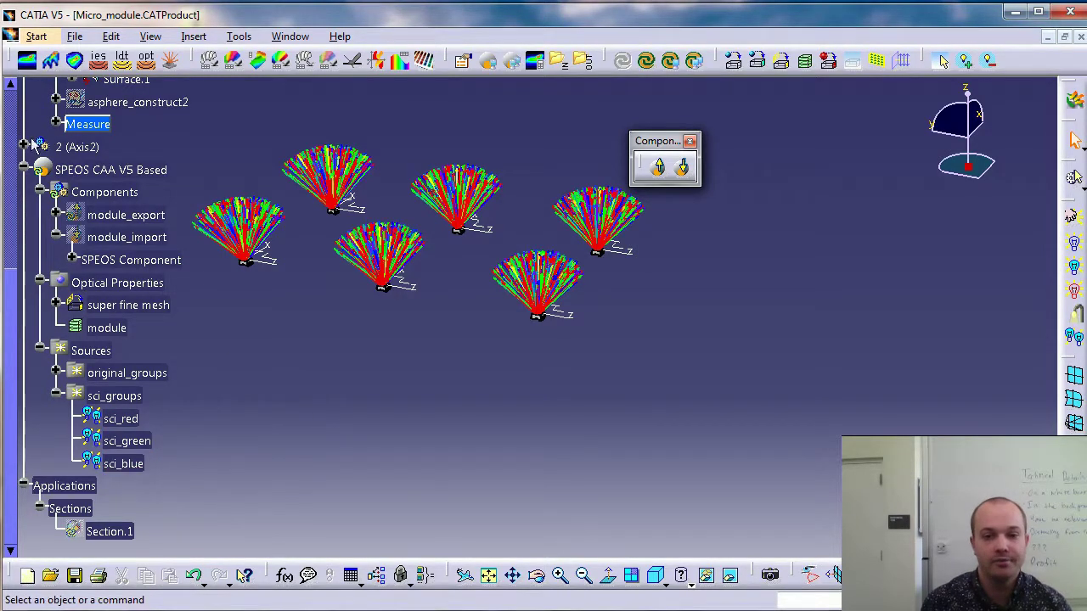
Switch to Scene.CATProduct, expand the module_sci simulation instead of module, and show its Scene.module_sci.view.xmp result beside the tree.
click(36, 36)
click(145, 209)
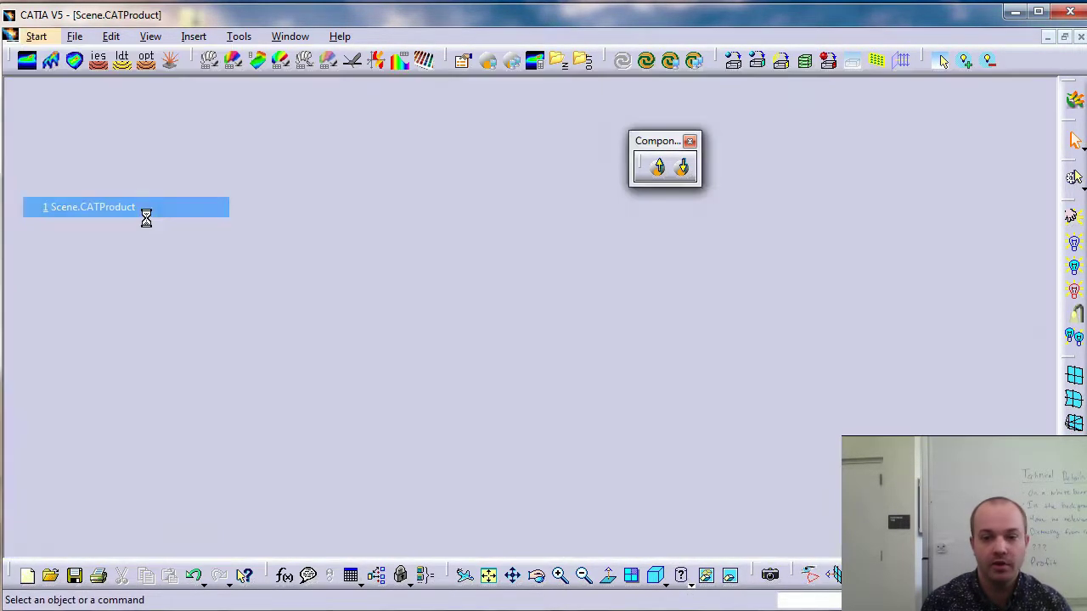
scroll(259, 499, down, 5)
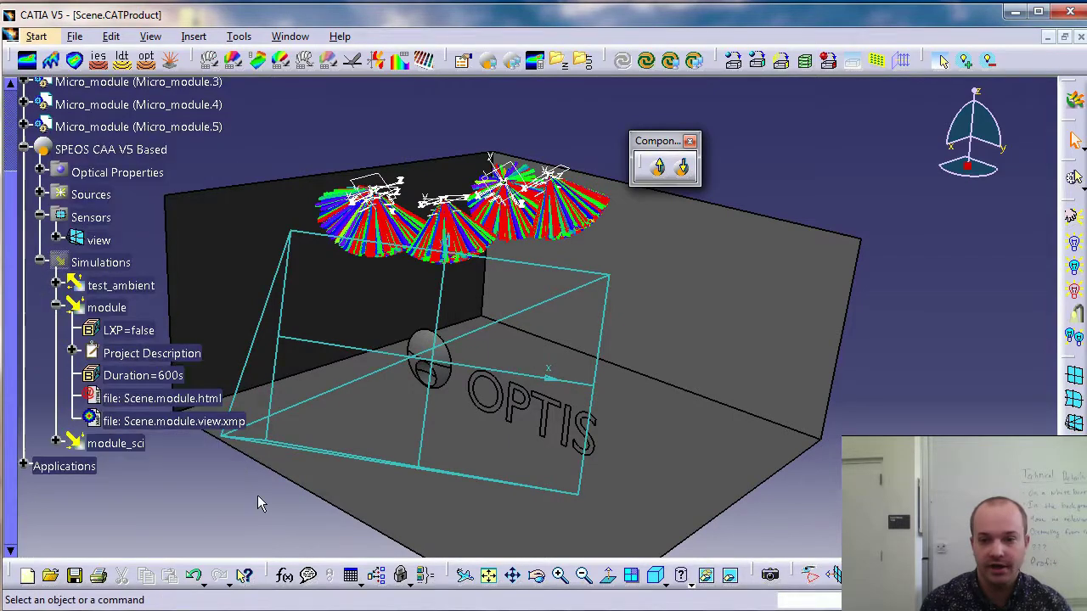
click(56, 443)
click(57, 281)
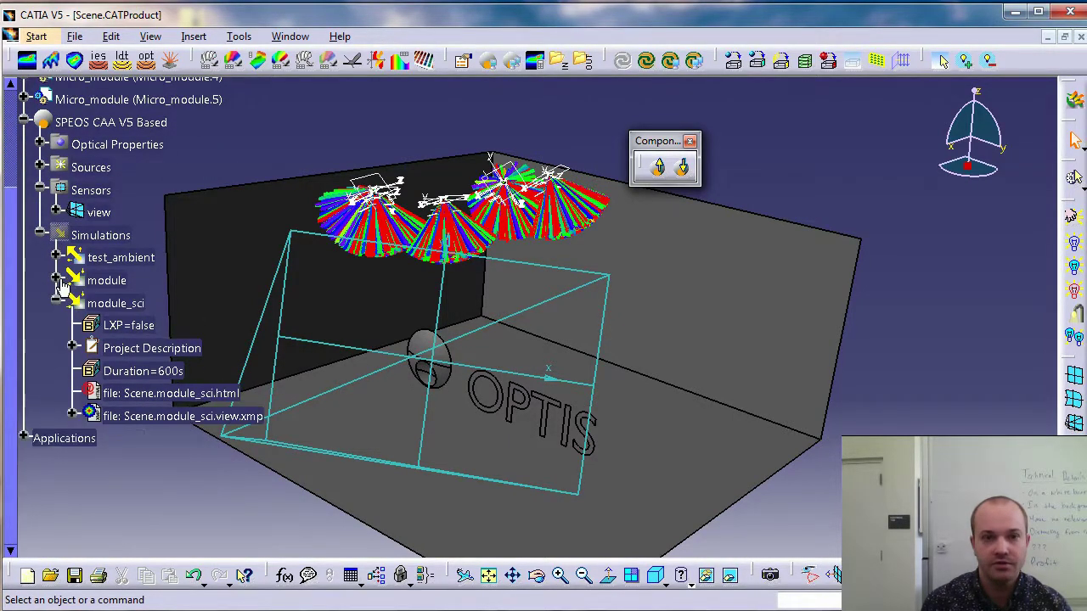
double_click(128, 416)
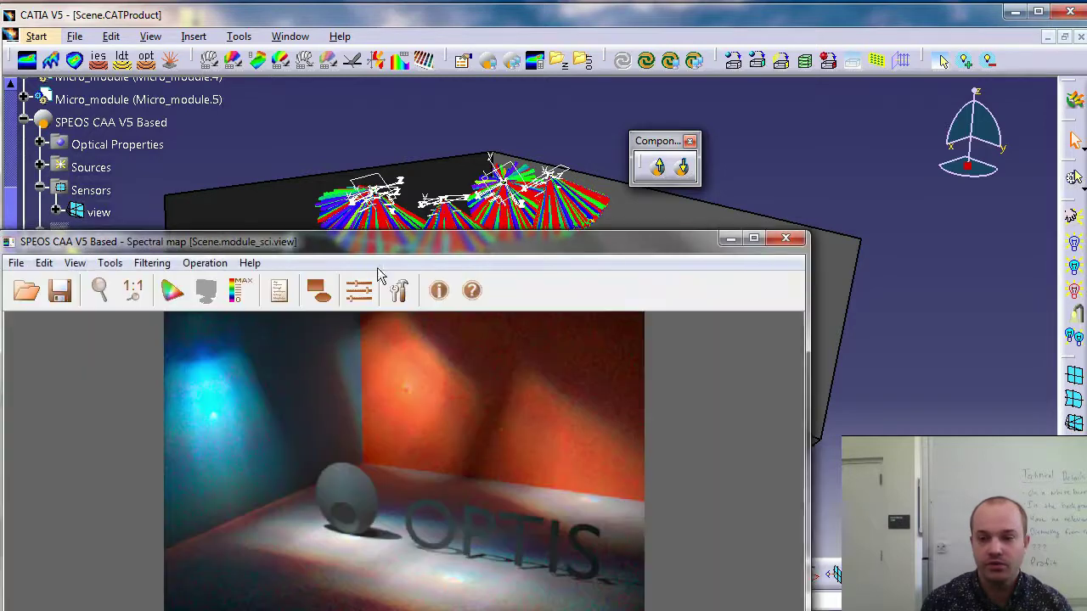
drag(379, 255, 832, 24)
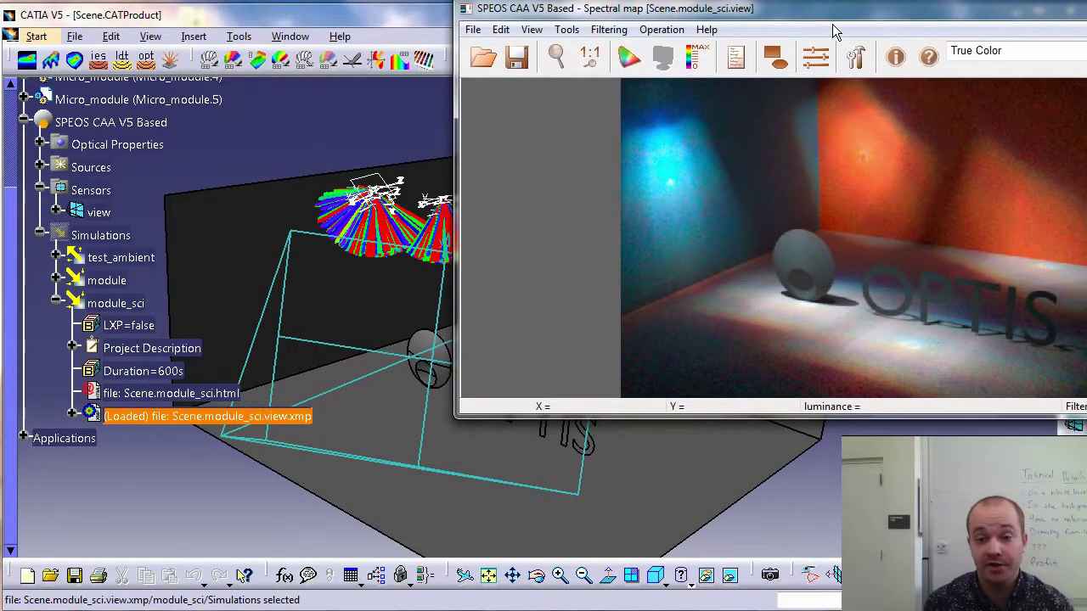
Open the Scene.module_sci.html report and check the simulation initialization time in its Performances Analysis.
double_click(134, 395)
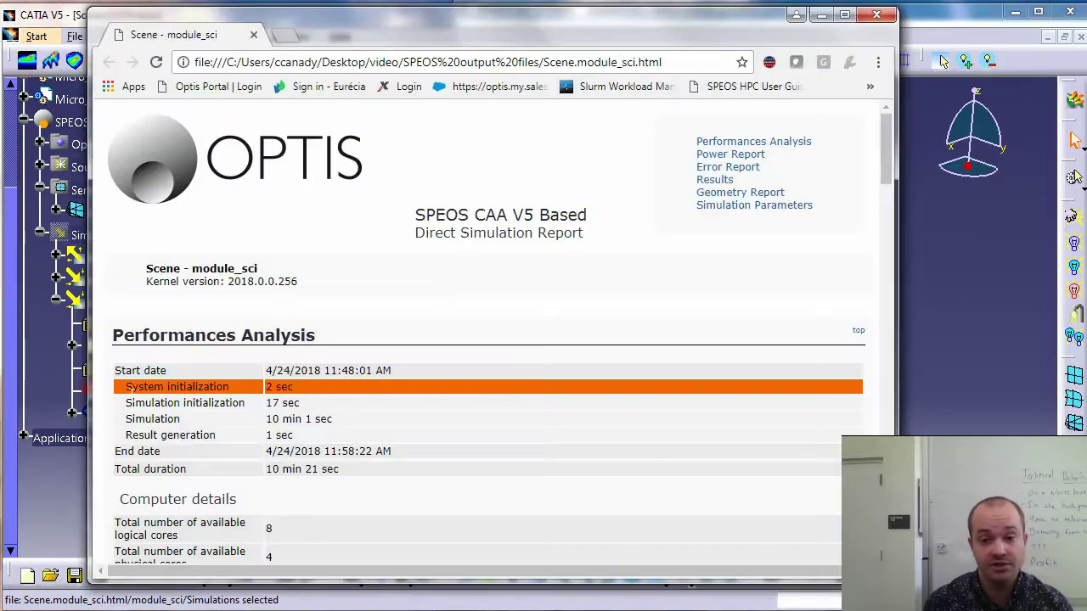
drag(266, 387, 331, 422)
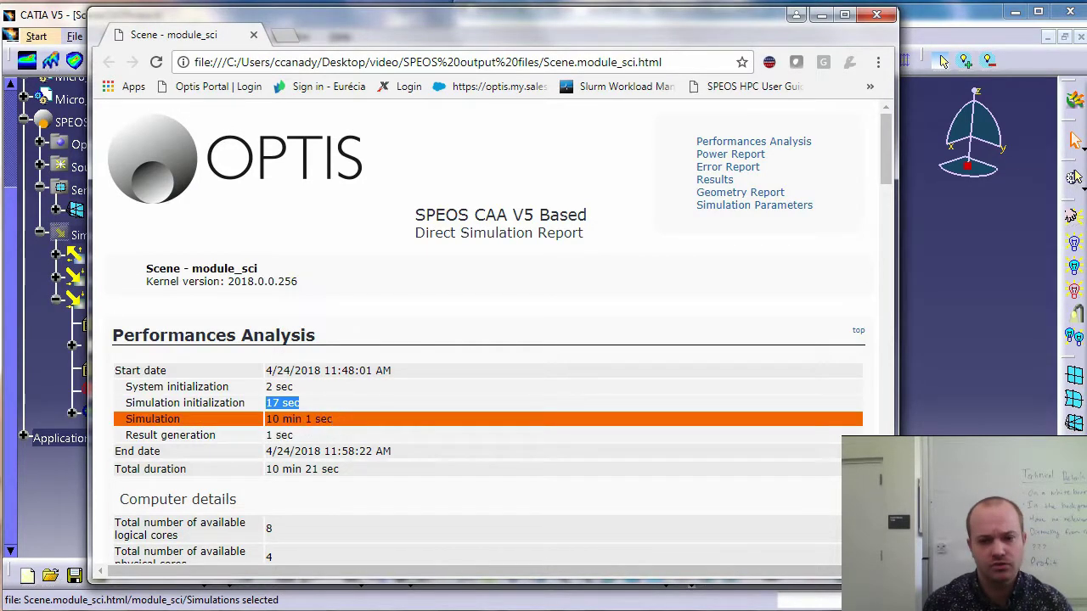
click(290, 471)
Check the total number of errors and the number of emitted rays in the module_sci report.
scroll(289, 471, down, 4)
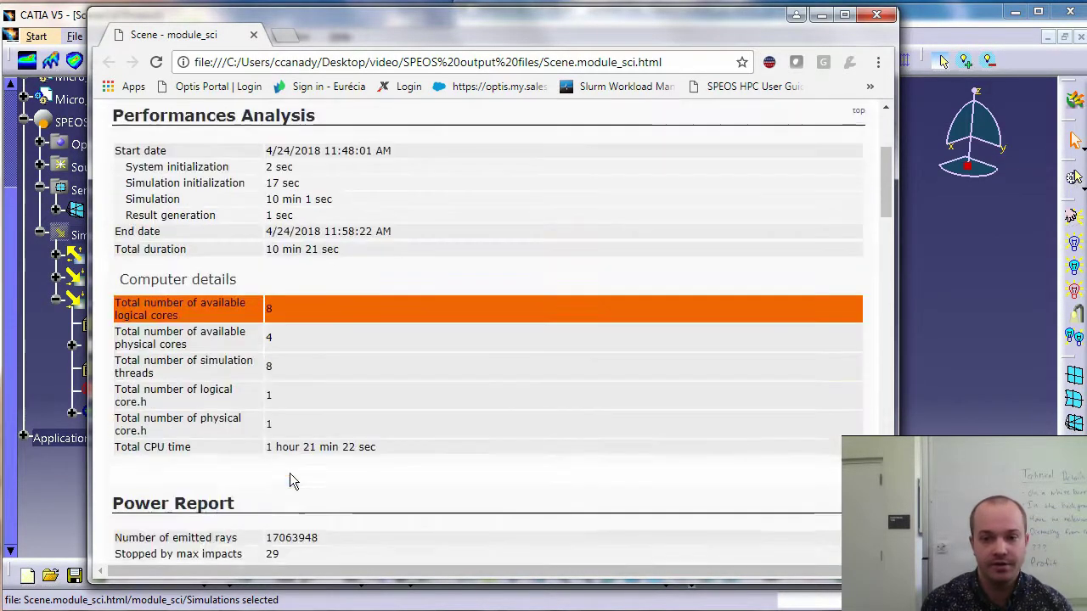
scroll(333, 433, down, 5)
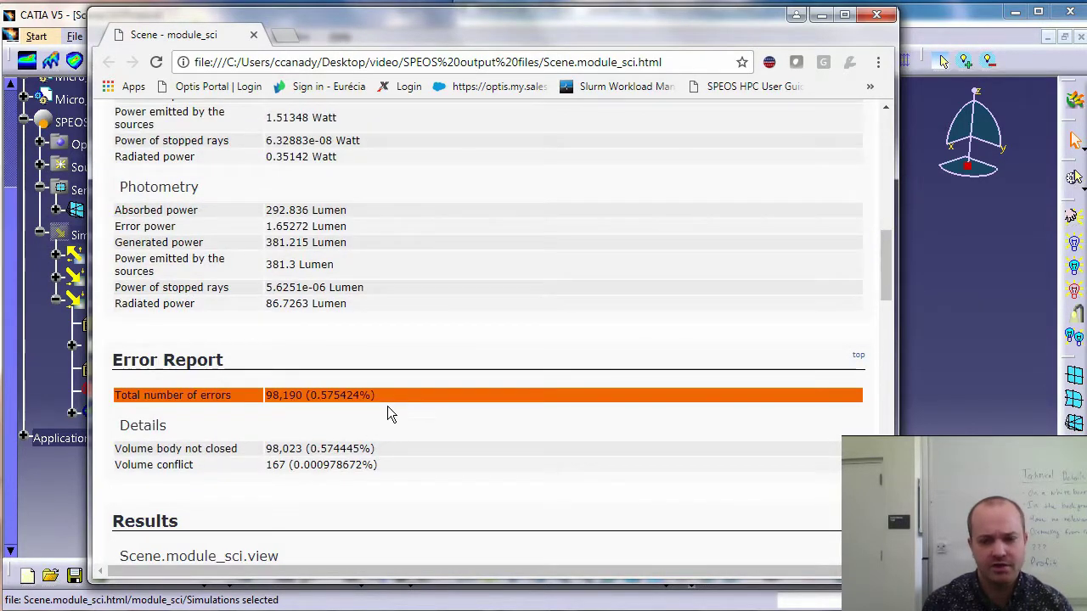
drag(388, 413, 265, 411)
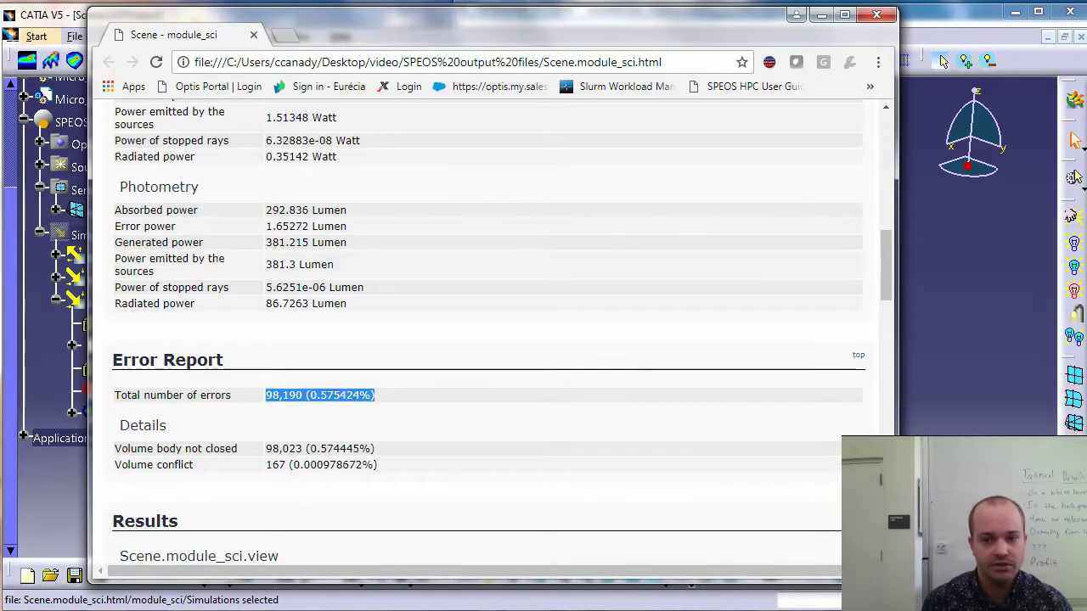
click(426, 351)
scroll(424, 350, up, 4)
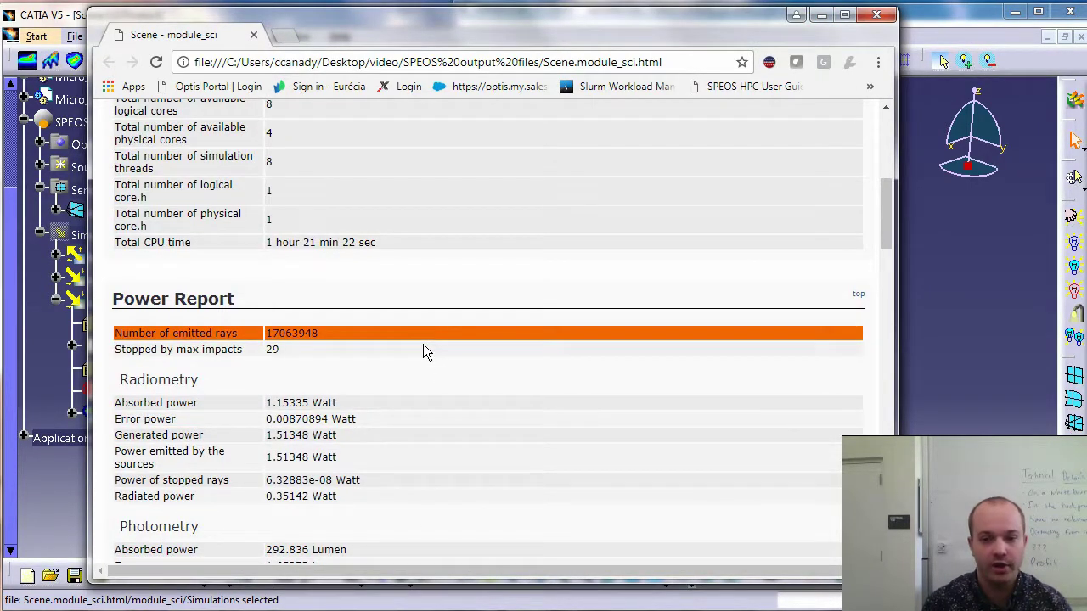
drag(326, 337, 251, 347)
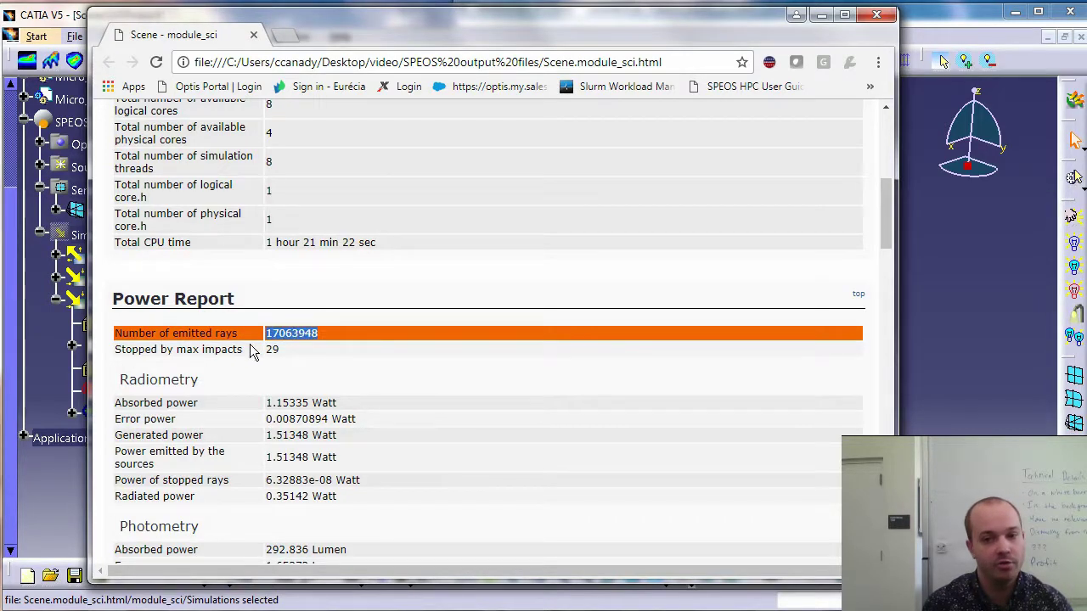
Move the module_sci report off the tree, expand the module simulation, and open its Scene.module.html report.
drag(418, 24, 790, 71)
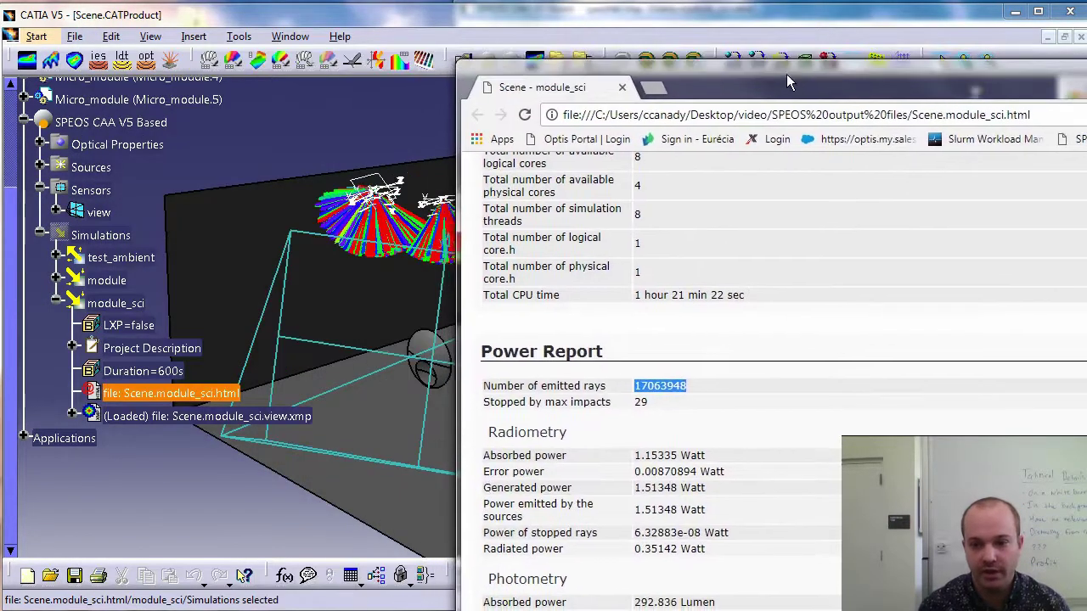
click(56, 280)
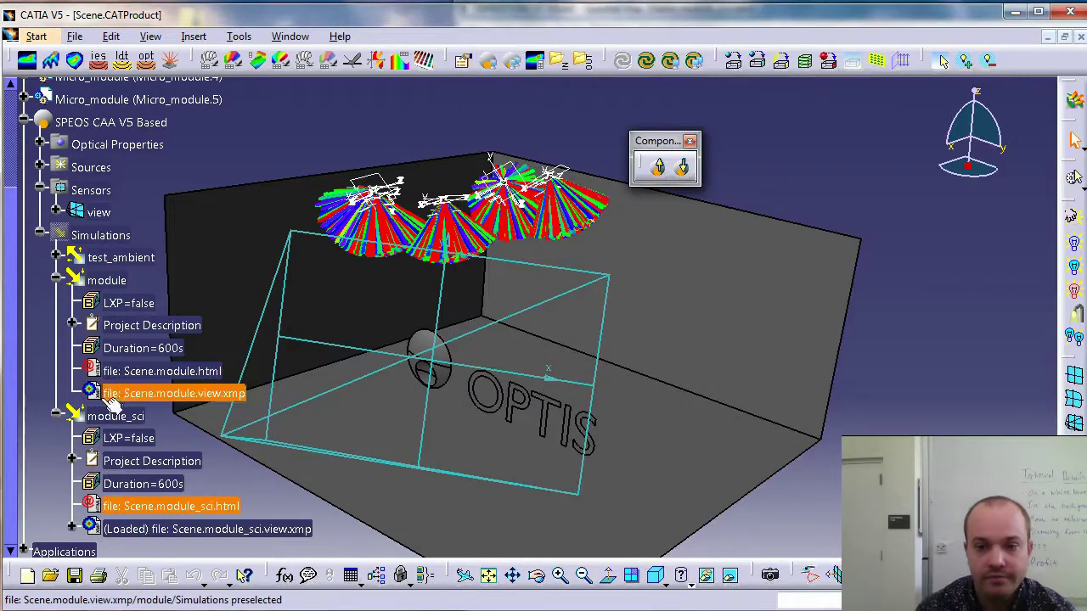
click(125, 374)
double_click(125, 376)
Detach the module_sci report into its own browser window and narrow it to sit beside the module report.
click(558, 88)
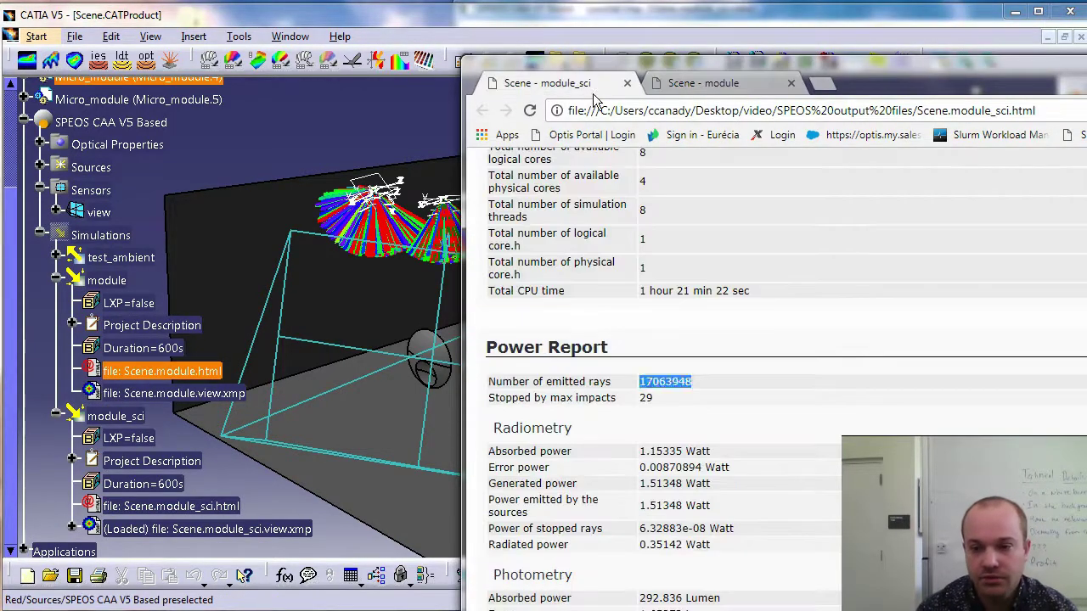
drag(551, 100, 98, 58)
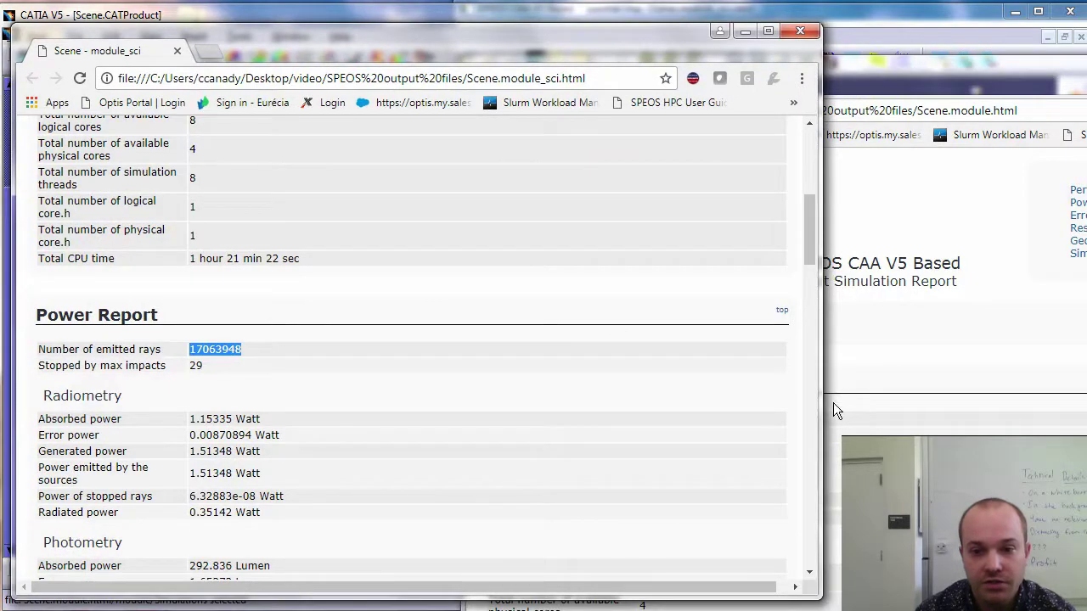
drag(830, 401, 459, 401)
Find the number of emitted rays in the module report's Power Report and highlight it for comparison with module_sci.
click(803, 539)
scroll(801, 533, down, 5)
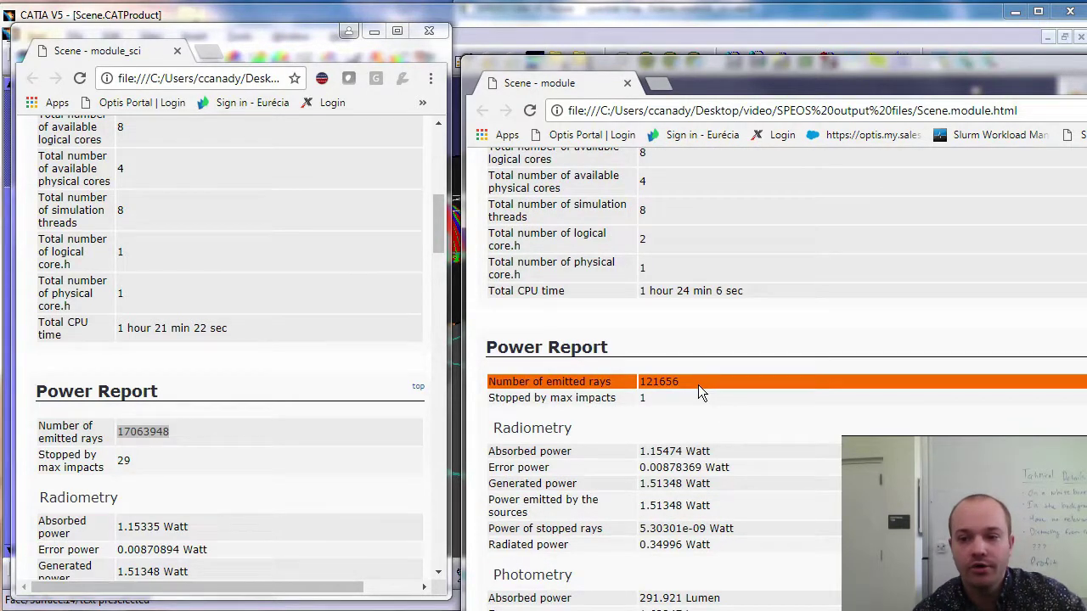
drag(680, 383, 646, 393)
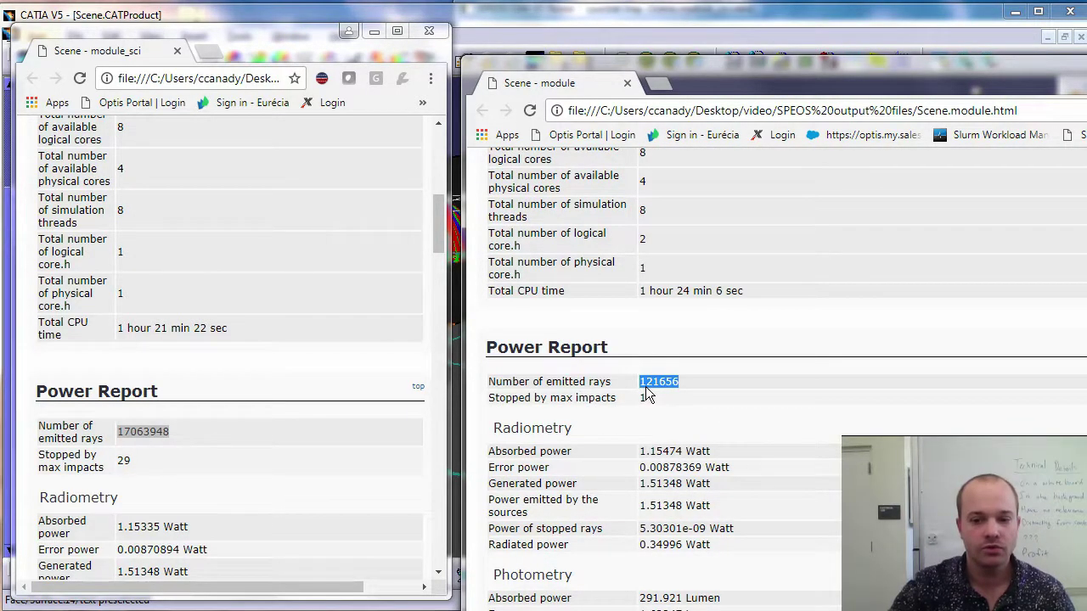